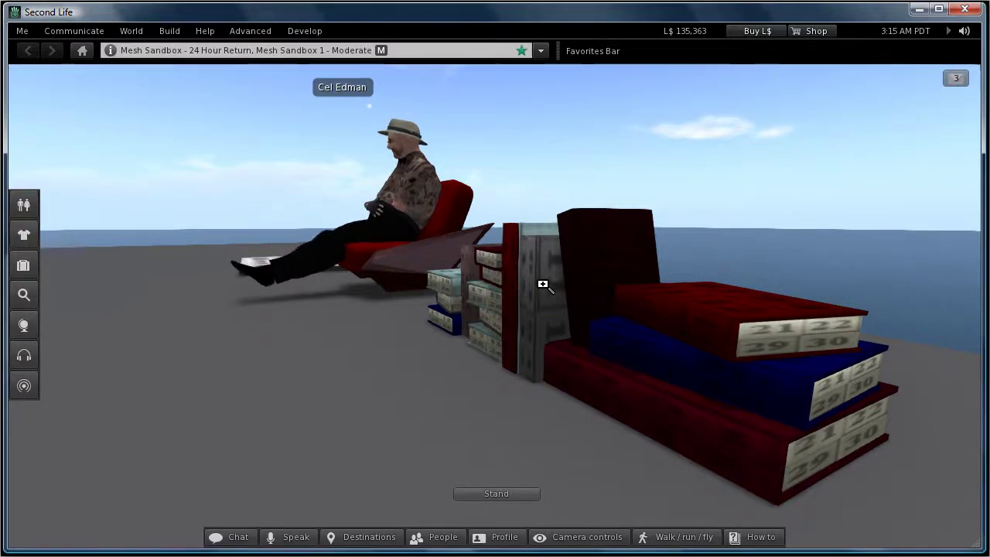
# Load the mesh file booktest06.dae from the test folder for a model upload
pyautogui.moveTo(490, 306)
pyautogui.keyDown('ctrl'); pyautogui.keyDown('alt'); pyautogui.mouseDown()
pyautogui.moveTo(504, 305)
pyautogui.moveTo(487, 303)
pyautogui.moveTo(493, 307)
pyautogui.mouseUp(); pyautogui.keyUp('alt'); pyautogui.keyUp('ctrl')
pyautogui.keyDown('ctrl'); pyautogui.keyDown('alt'); pyautogui.moveTo(462, 271); pyautogui.dragTo(494, 305); pyautogui.keyUp('alt'); pyautogui.keyUp('ctrl')
pyautogui.keyDown('ctrl'); pyautogui.keyDown('alt'); pyautogui.moveTo(438, 252); pyautogui.dragTo(494, 304); pyautogui.keyUp('alt'); pyautogui.keyUp('ctrl')
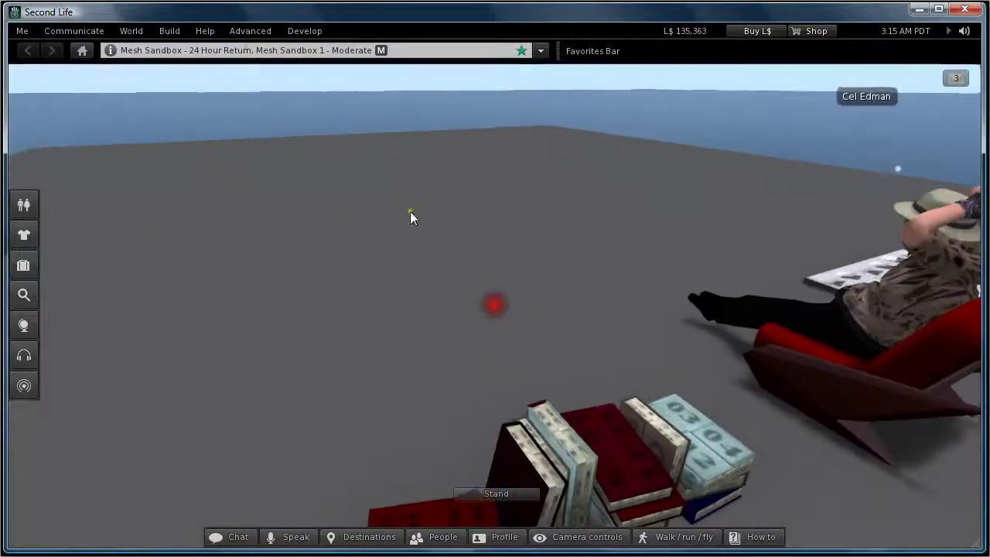
pyautogui.click(168, 31)
pyautogui.moveTo(234, 206)
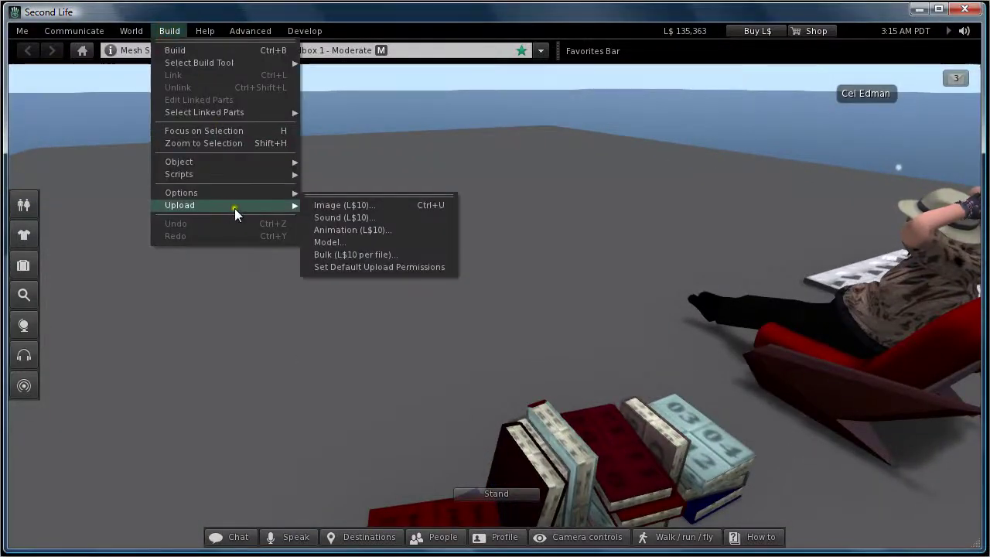
pyautogui.click(344, 242)
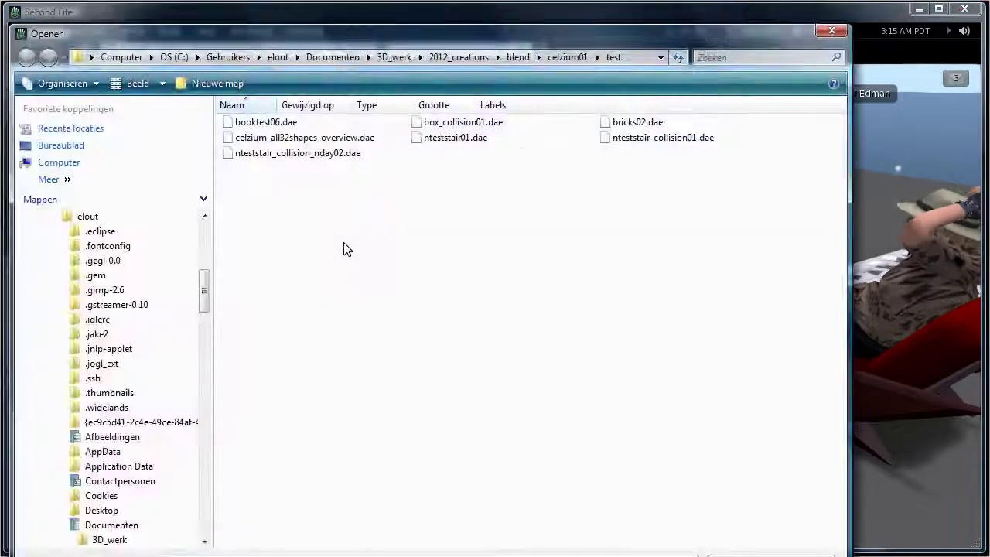
pyautogui.doubleClick(279, 124)
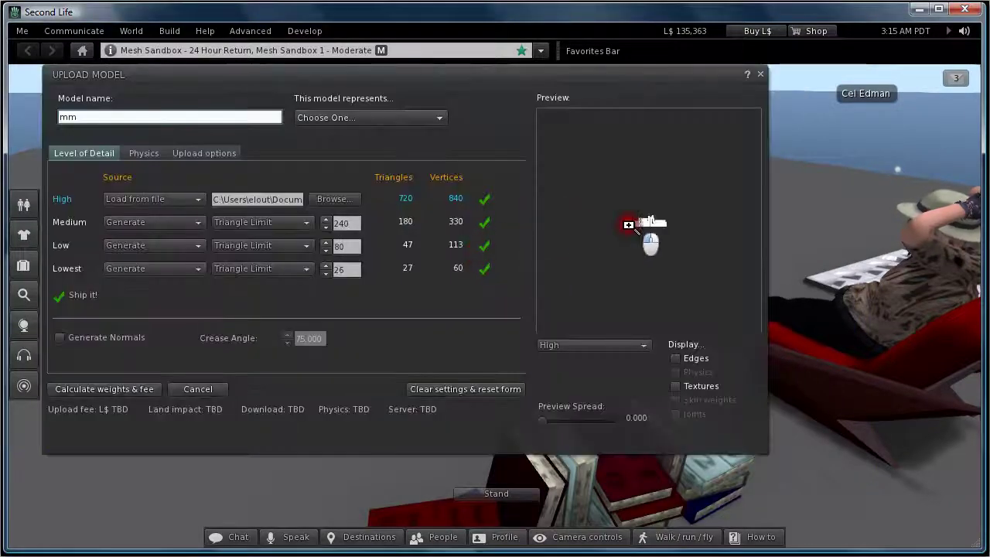
# Set the Medium level of detail to Use LoD above, and upload the mm model after calculating its weights and fee
pyautogui.moveTo(629, 225)
pyautogui.mouseDown()
pyautogui.moveTo(629, 217)
pyautogui.moveTo(626, 224)
pyautogui.mouseUp()
pyautogui.click(178, 222)
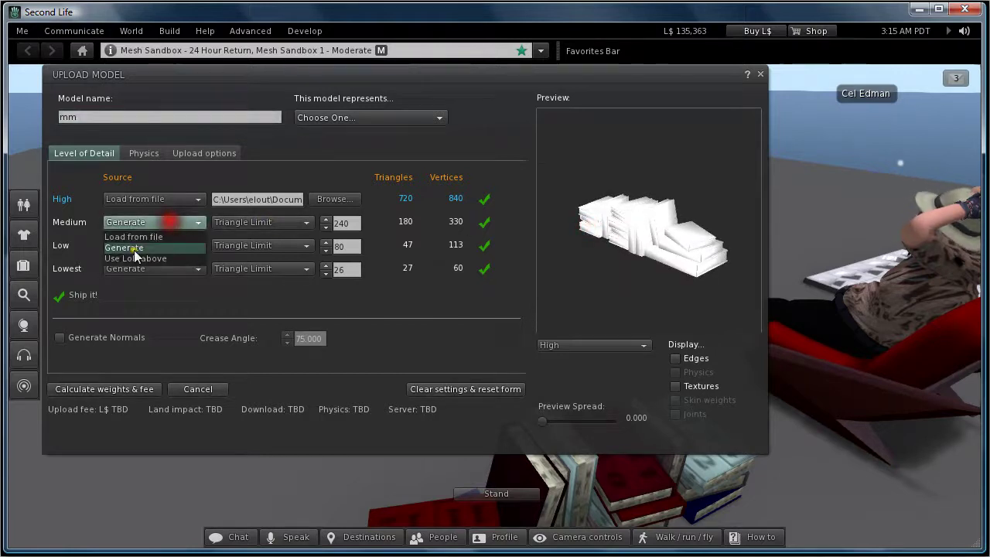
pyautogui.click(134, 257)
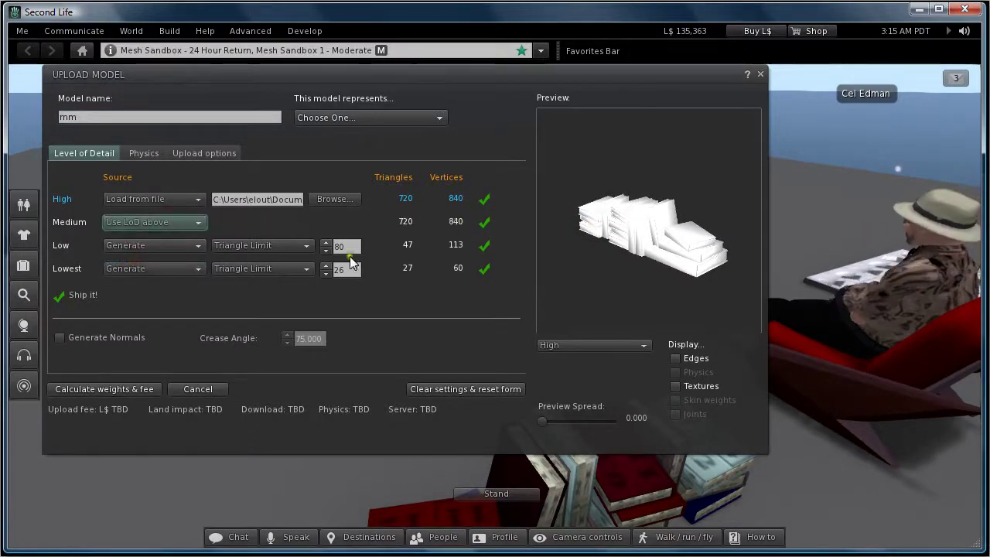
pyautogui.click(101, 390)
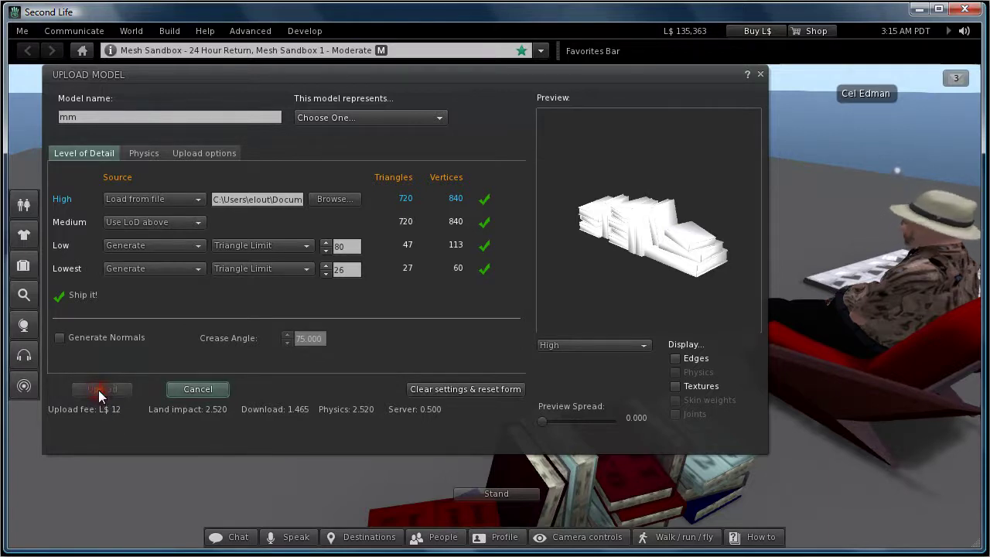
pyautogui.click(98, 390)
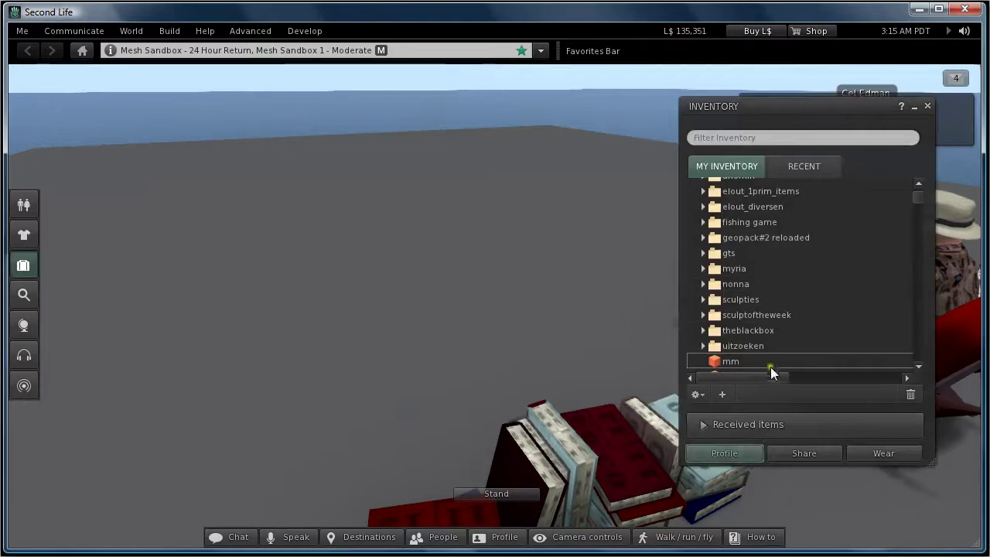
# Place the uploaded mm object from the inventory onto the sandbox floor
pyautogui.moveTo(771, 367); pyautogui.dragTo(357, 193)
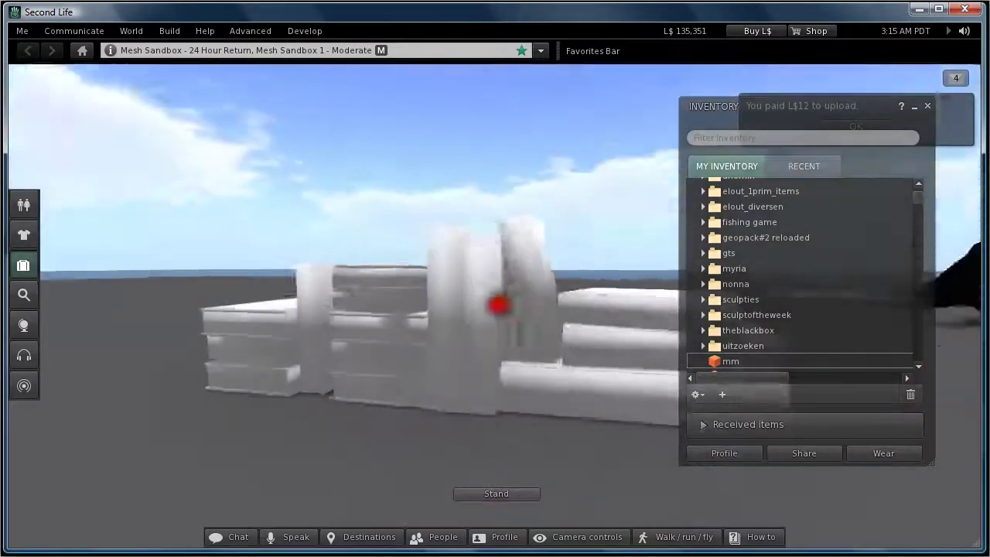
pyautogui.keyDown('ctrl'); pyautogui.keyDown('alt'); pyautogui.moveTo(498, 305); pyautogui.dragTo(502, 312); pyautogui.keyUp('alt'); pyautogui.keyUp('ctrl')
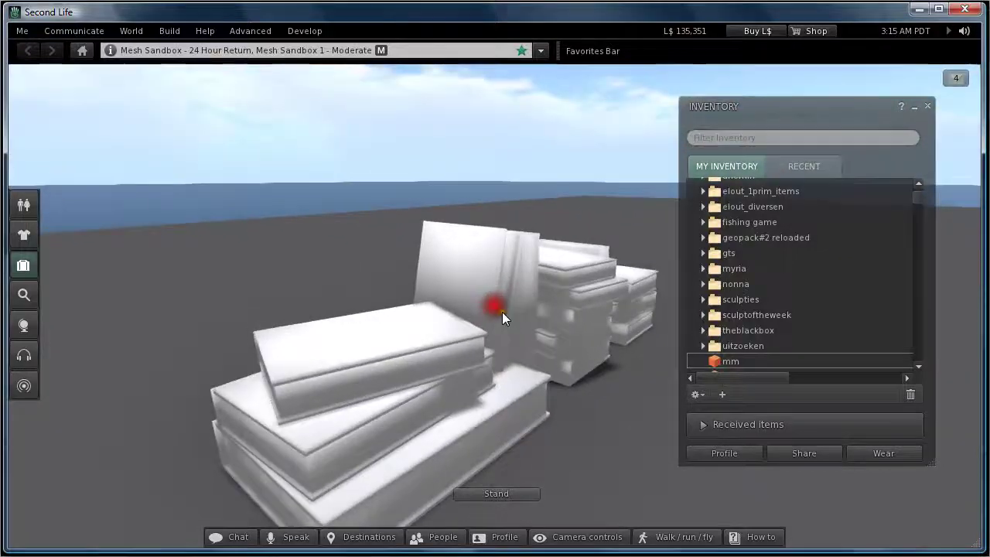
# Open the placed white books for editing to check their land impact and physics shape type, then close the edit settings
pyautogui.rightClick(502, 312)
pyautogui.click(523, 327)
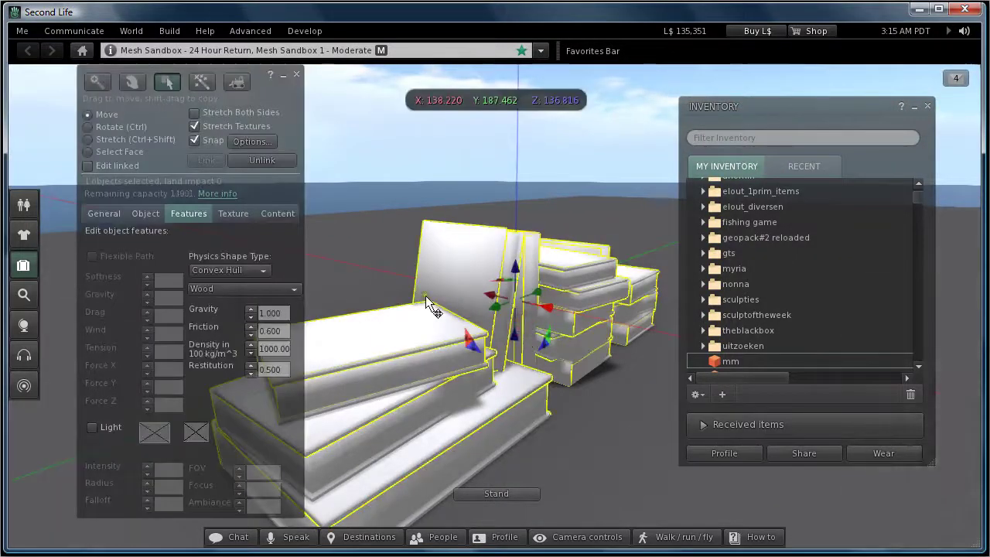
pyautogui.keyDown('alt'); pyautogui.moveTo(506, 286); pyautogui.dragTo(492, 306); pyautogui.keyUp('alt')
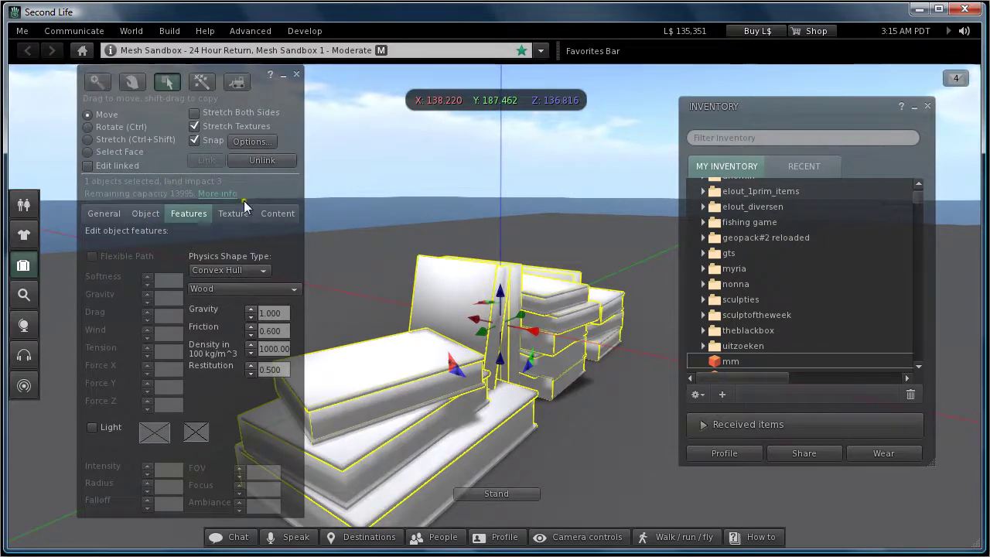
pyautogui.keyDown('alt'); pyautogui.moveTo(530, 310); pyautogui.dragTo(503, 340); pyautogui.keyUp('alt')
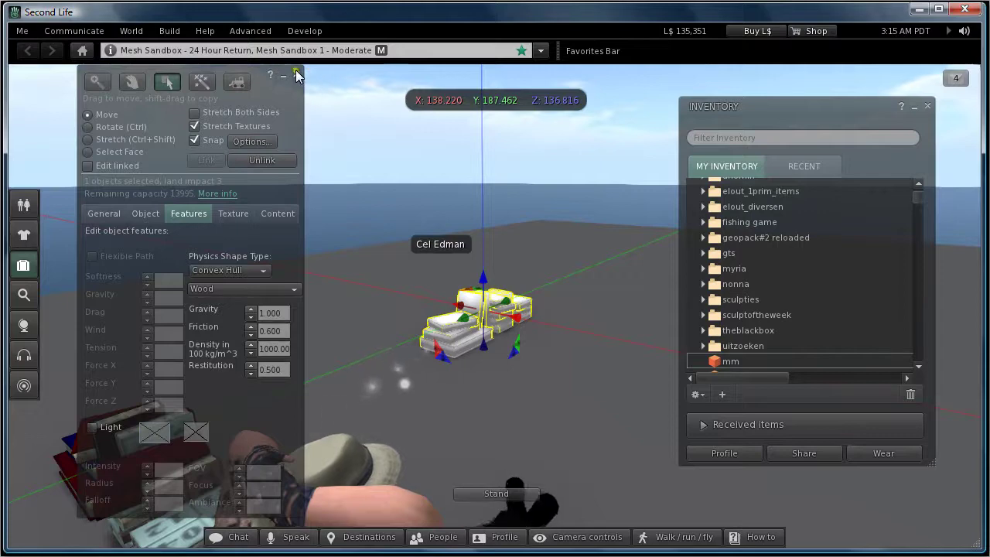
pyautogui.click(296, 75)
# Stand the avatar up from the red chair and view it beside the white books
pyautogui.click(497, 493)
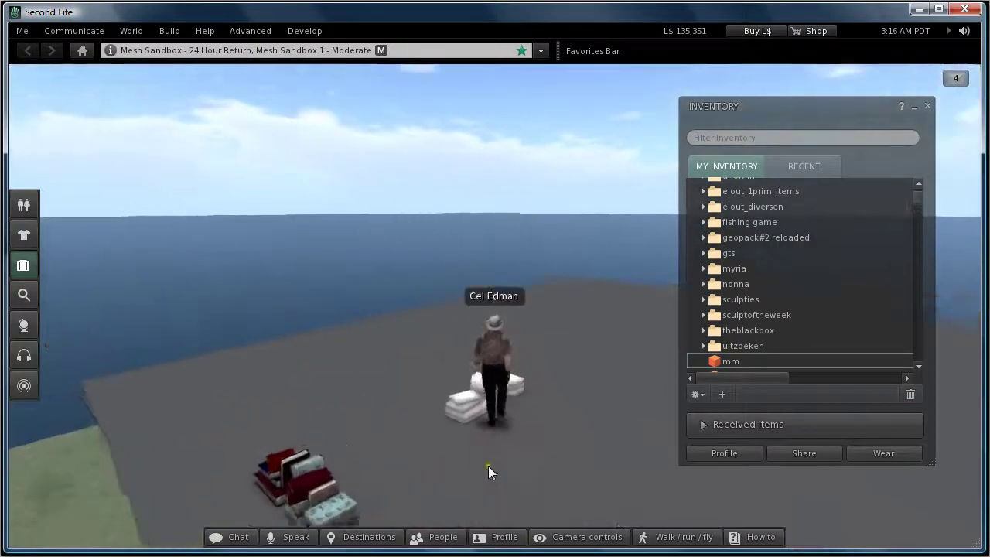
pyautogui.keyDown('alt'); pyautogui.moveTo(495, 438); pyautogui.dragTo(496, 399); pyautogui.keyUp('alt')
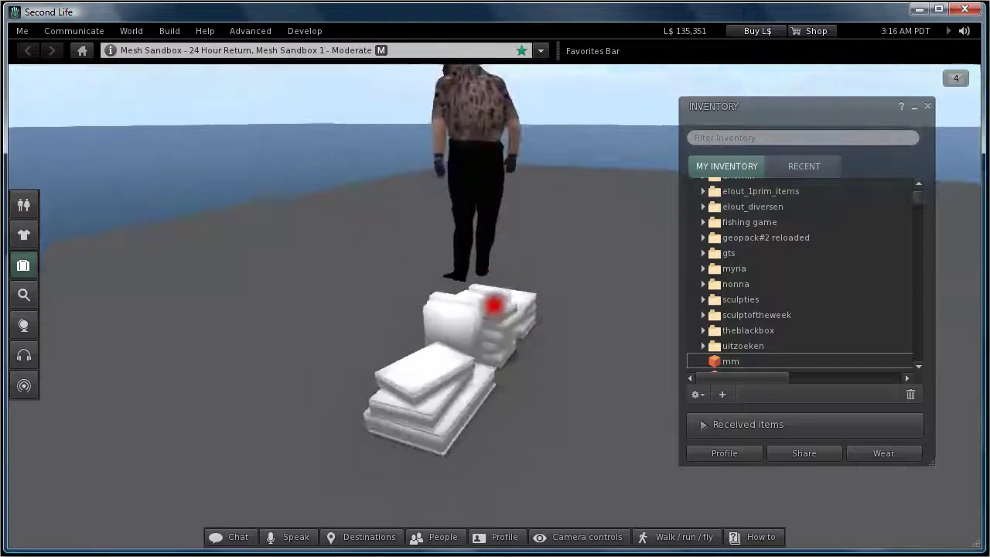
pyautogui.keyDown('alt'); pyautogui.moveTo(494, 305); pyautogui.dragTo(455, 312); pyautogui.keyUp('alt')
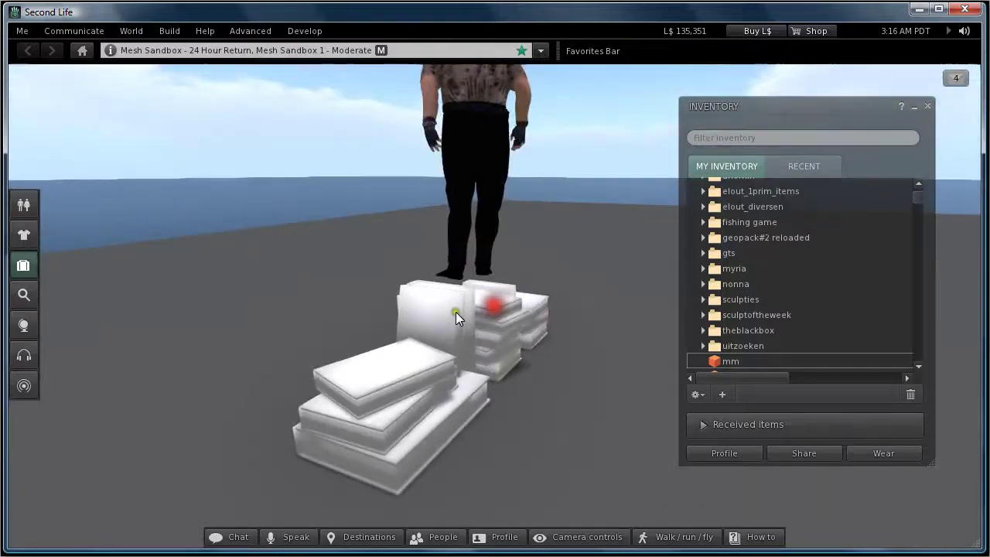
# Turn on the Physics Shapes render metadata and inspect the collision shapes of the books and floor
pyautogui.click(297, 32)
pyautogui.moveTo(365, 105)
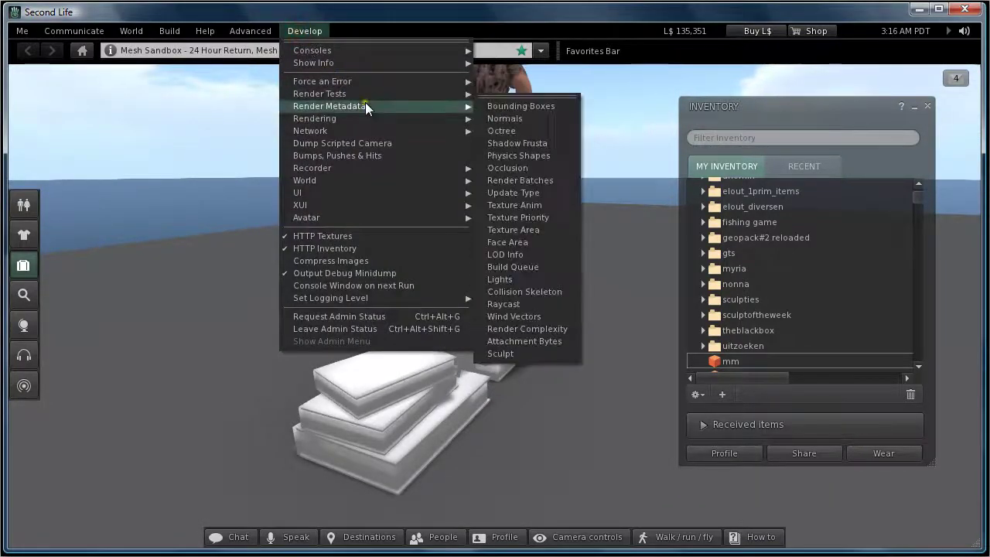
pyautogui.click(518, 152)
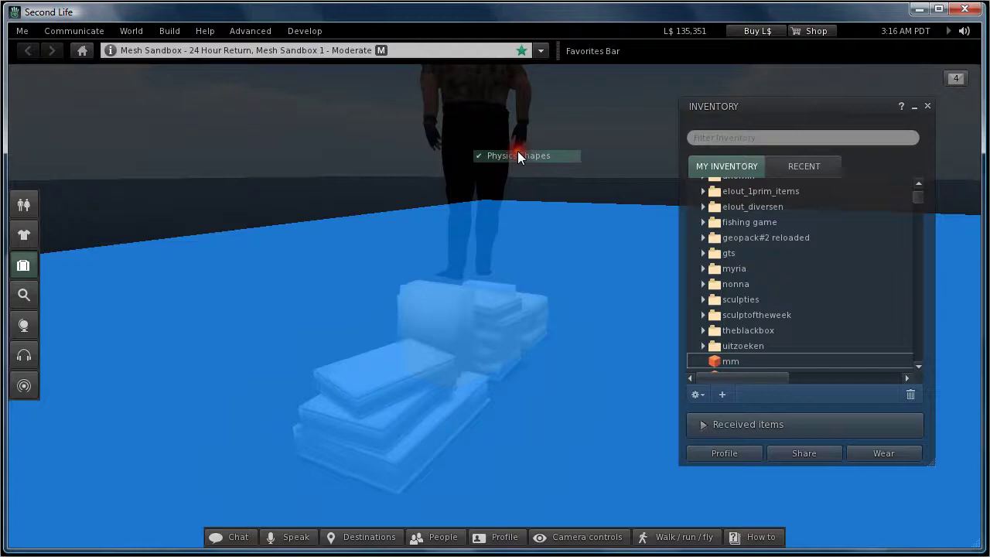
pyautogui.keyDown('alt'); pyautogui.click(493, 305); pyautogui.keyUp('alt')
pyautogui.keyDown('ctrl'); pyautogui.keyDown('alt'); pyautogui.moveTo(494, 306); pyautogui.dragTo(554, 348); pyautogui.keyUp('alt'); pyautogui.keyUp('ctrl')
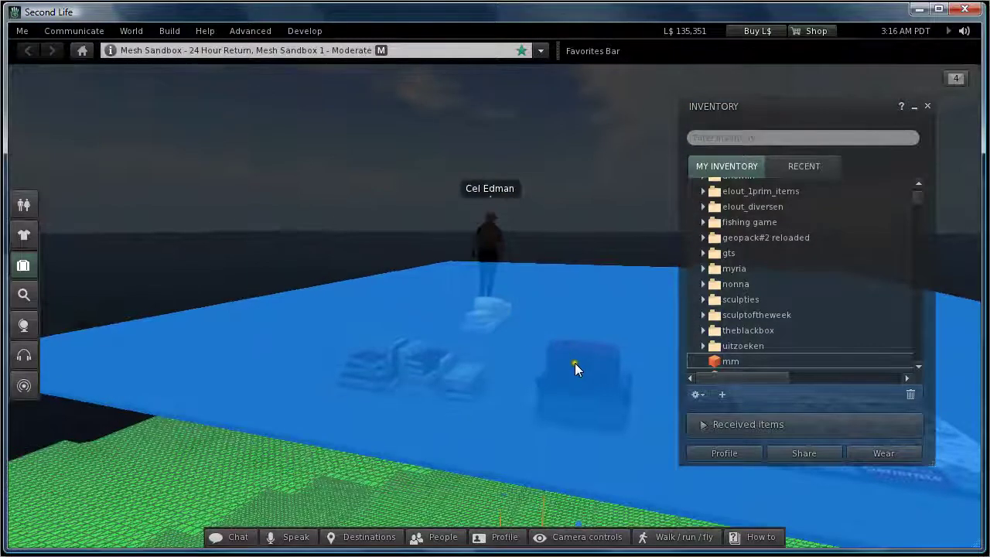
# Seat the avatar on the red chair
pyautogui.rightClick(578, 364)
pyautogui.click(607, 212)
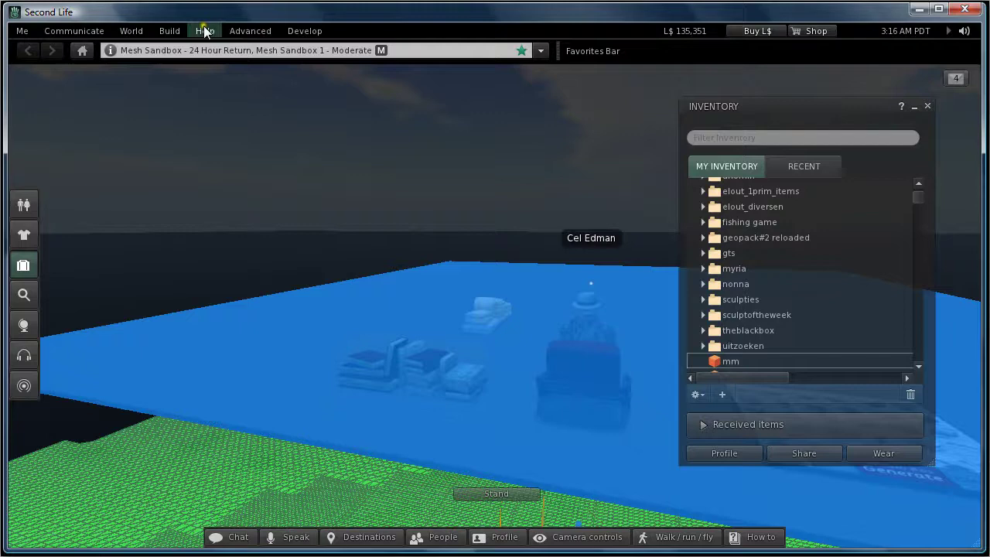
# Load booktest06.dae for a second model upload and set its Medium level of detail to Use LoD above
pyautogui.click(166, 31)
pyautogui.moveTo(218, 207)
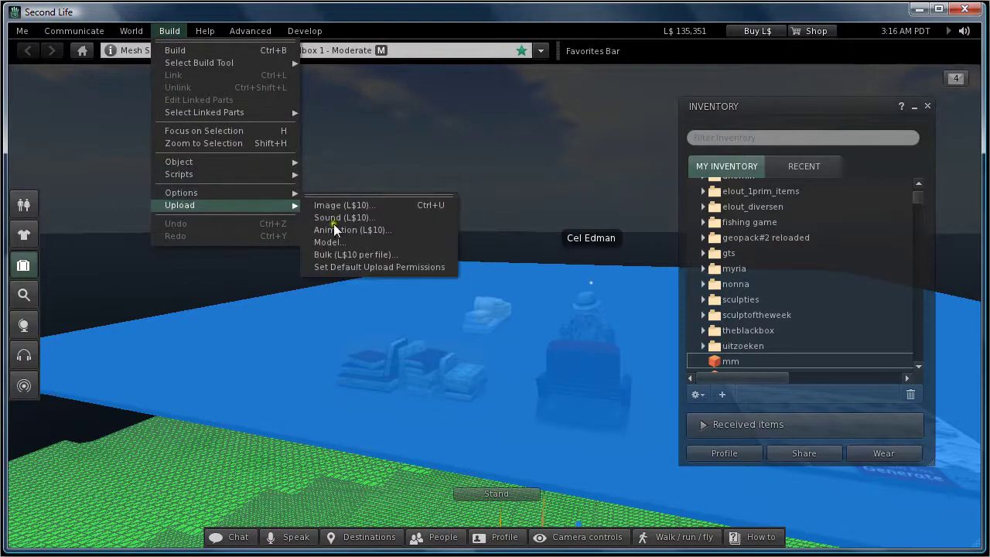
pyautogui.click(342, 243)
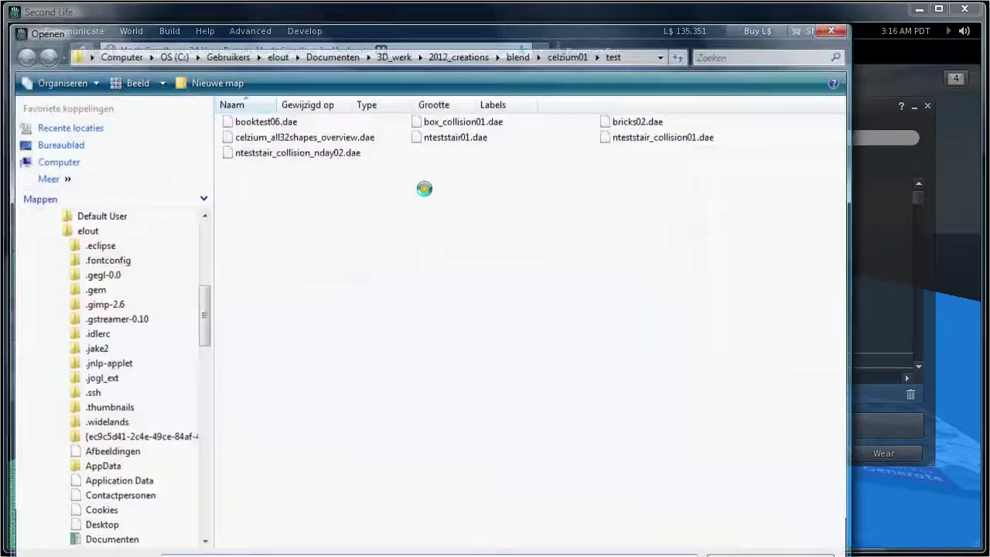
pyautogui.doubleClick(263, 122)
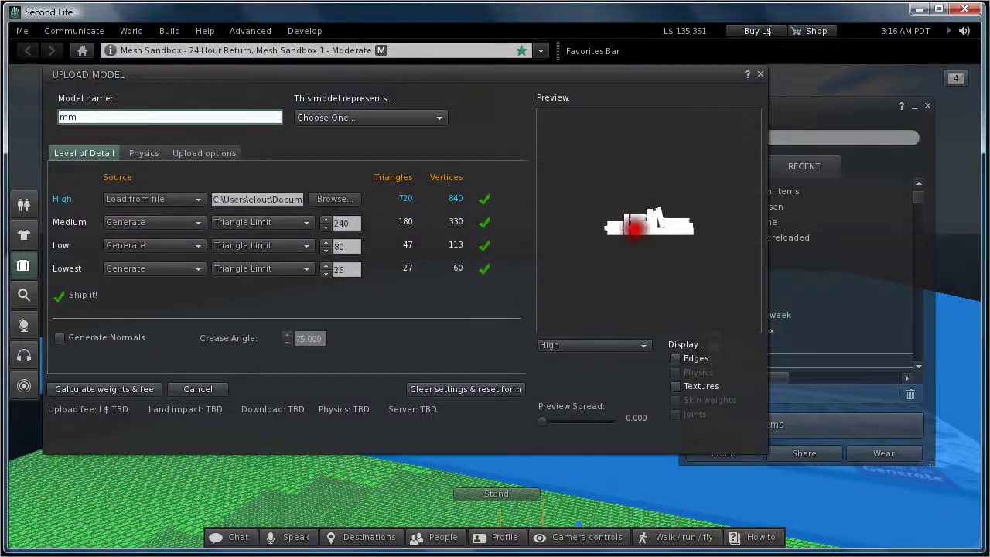
pyautogui.click(192, 224)
pyautogui.click(151, 258)
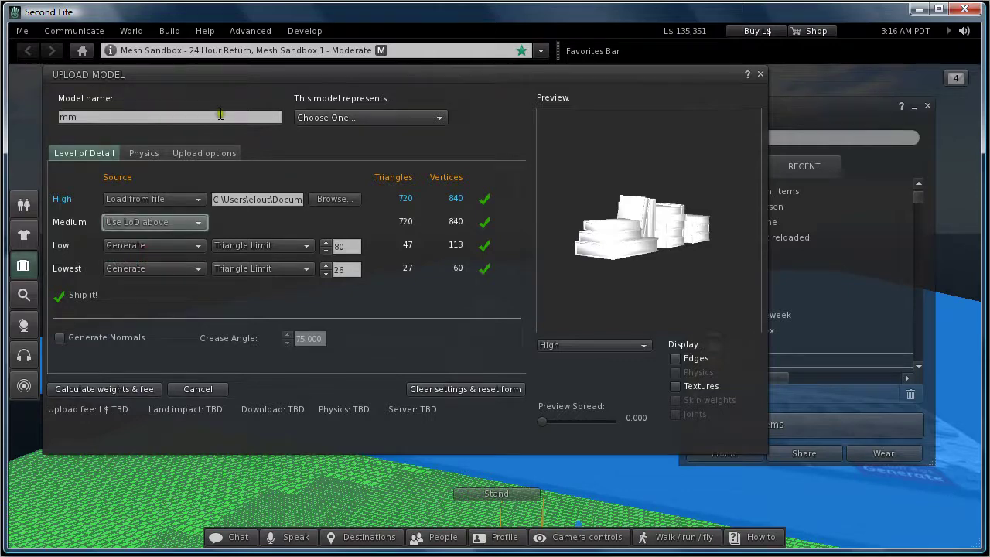
# Set the physics level of detail to From file, load box_collision01.dae as the collision shape, and inspect it in the preview
pyautogui.click(140, 153)
pyautogui.moveTo(667, 262)
pyautogui.mouseDown()
pyautogui.moveTo(663, 238)
pyautogui.moveTo(667, 247)
pyautogui.moveTo(660, 246)
pyautogui.mouseUp()
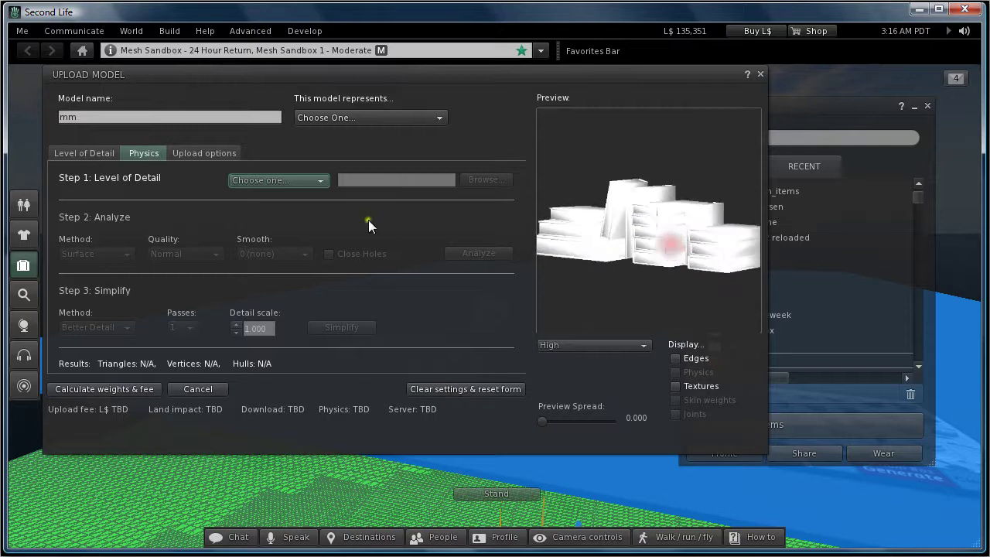
pyautogui.click(318, 179)
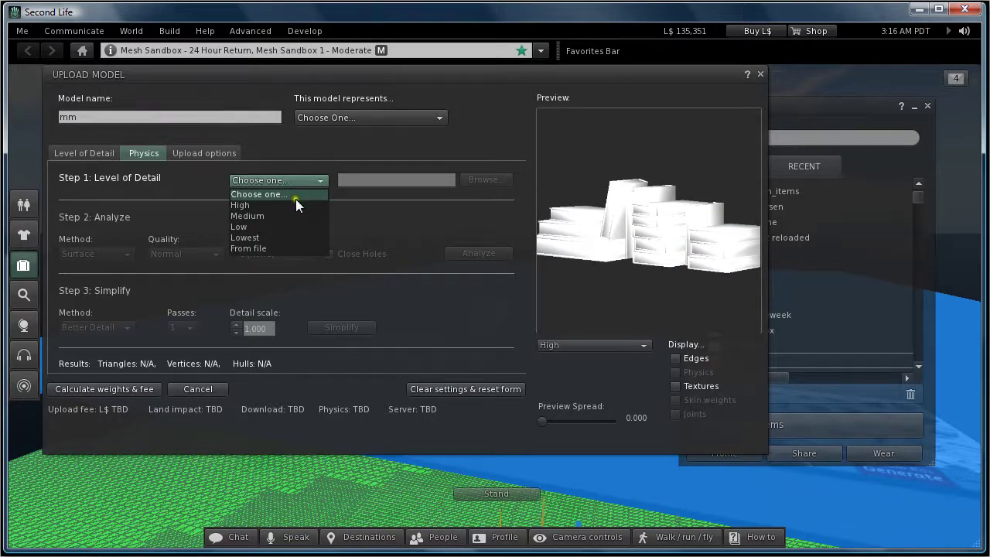
pyautogui.click(259, 249)
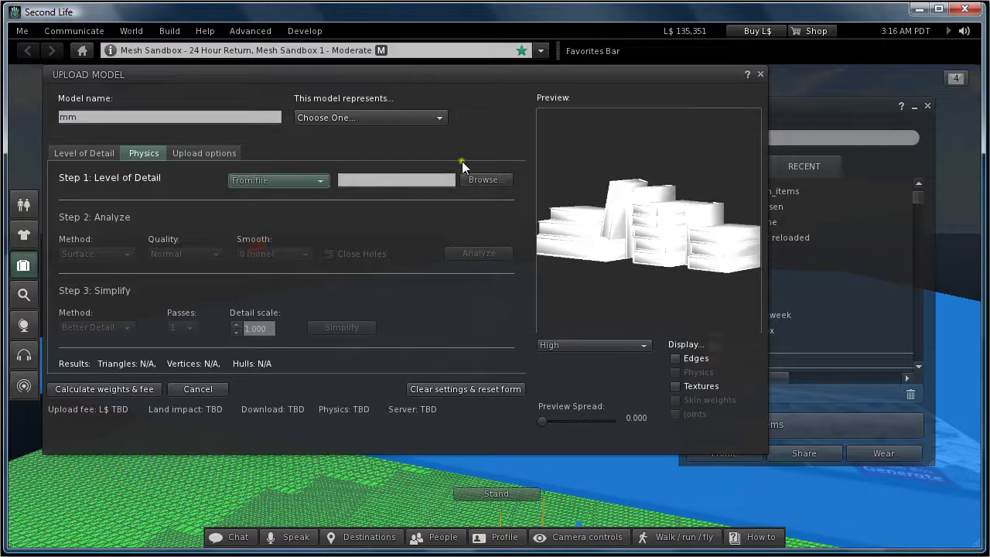
pyautogui.click(485, 180)
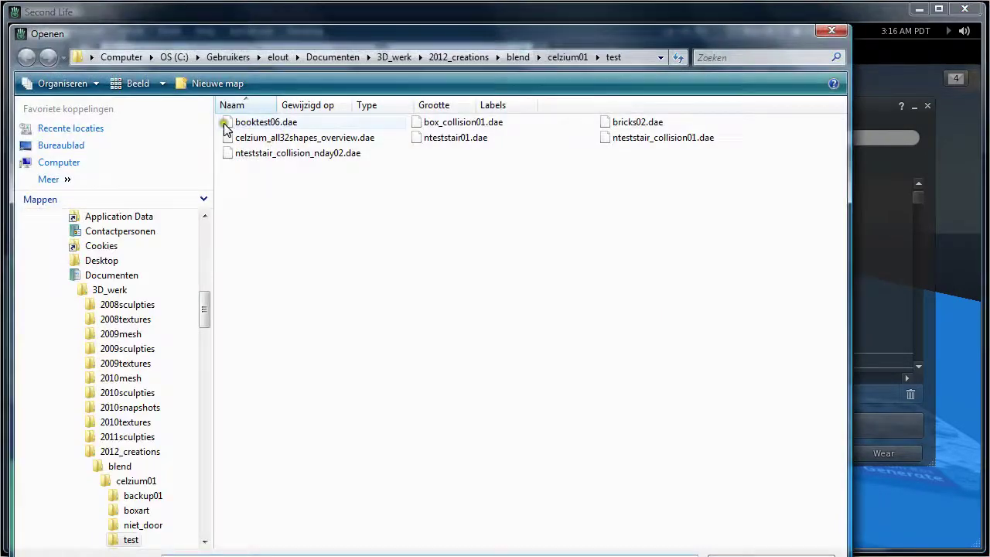
pyautogui.doubleClick(468, 124)
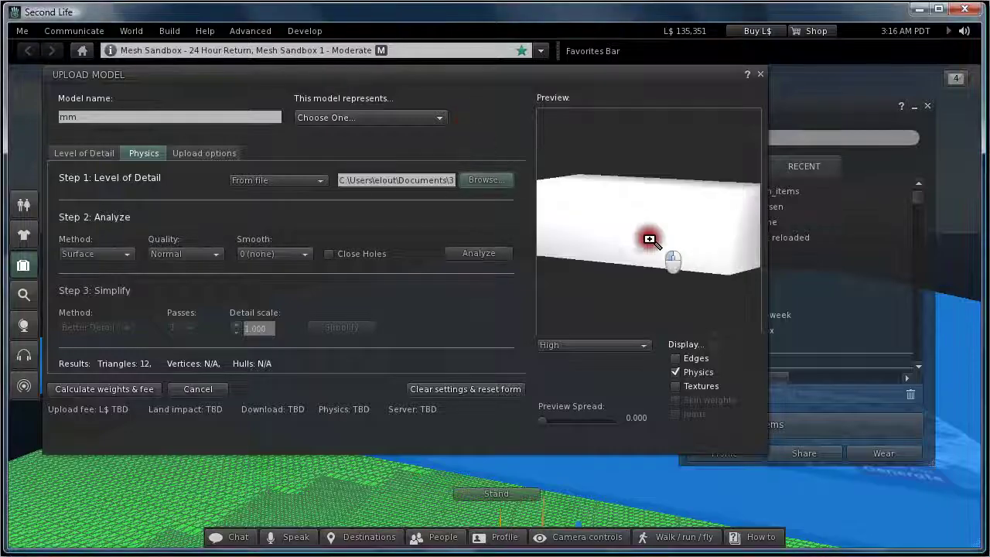
pyautogui.moveTo(647, 234); pyautogui.dragTo(673, 231)
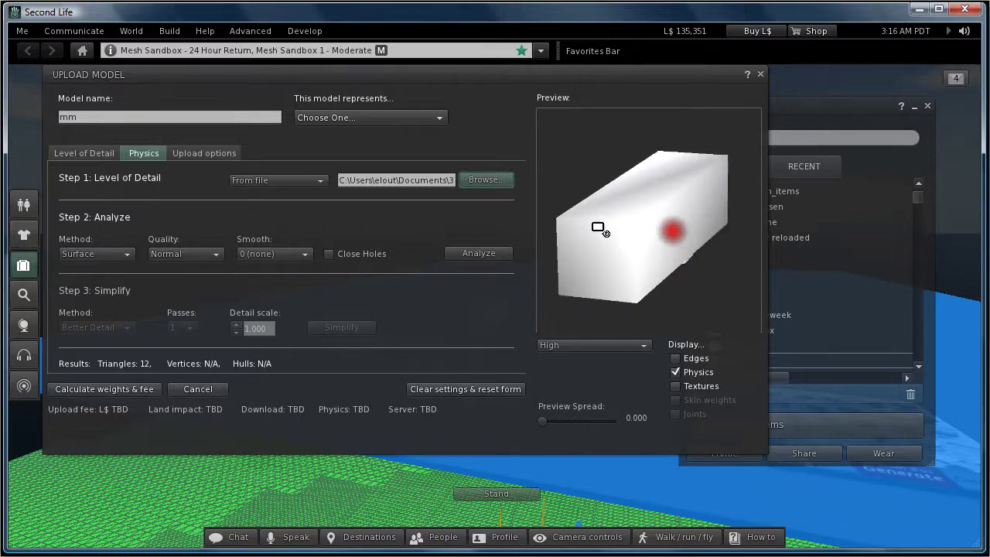
# Analyze the physics shape using the Solid method
pyautogui.click(100, 254)
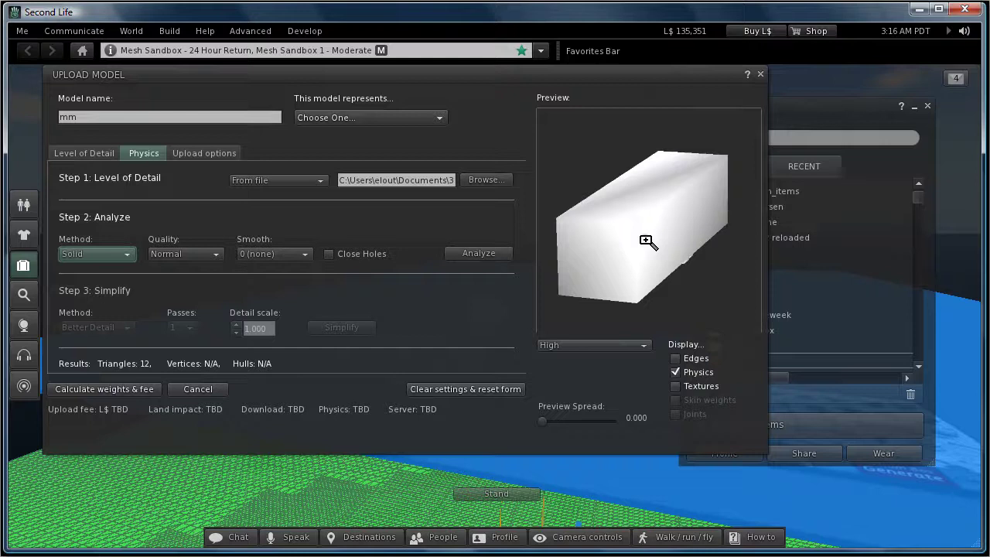
pyautogui.moveTo(646, 241); pyautogui.dragTo(642, 241)
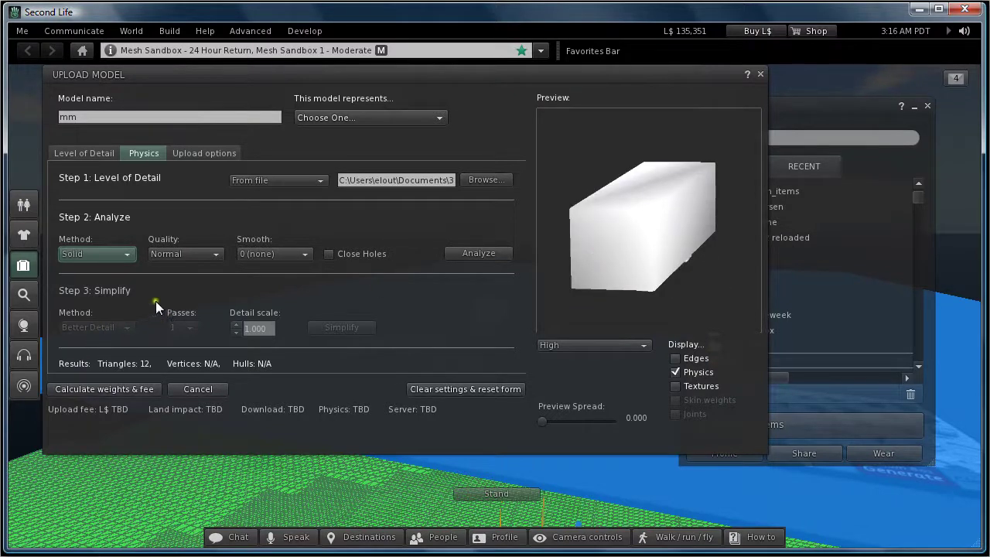
pyautogui.click(473, 255)
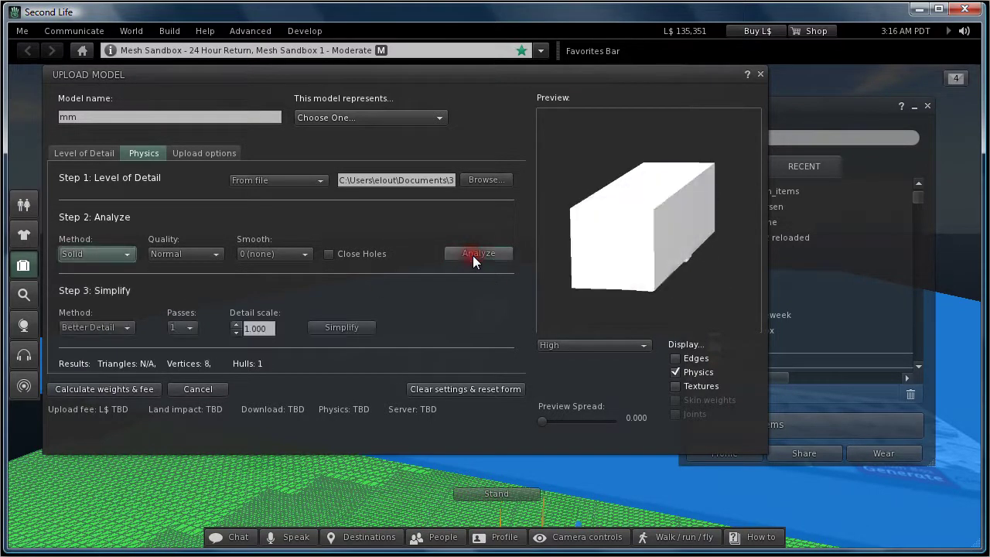
# Simplify the physics shape with the Retain% method and a retain value of 1
pyautogui.click(114, 328)
pyautogui.click(85, 328)
pyautogui.click(267, 328)
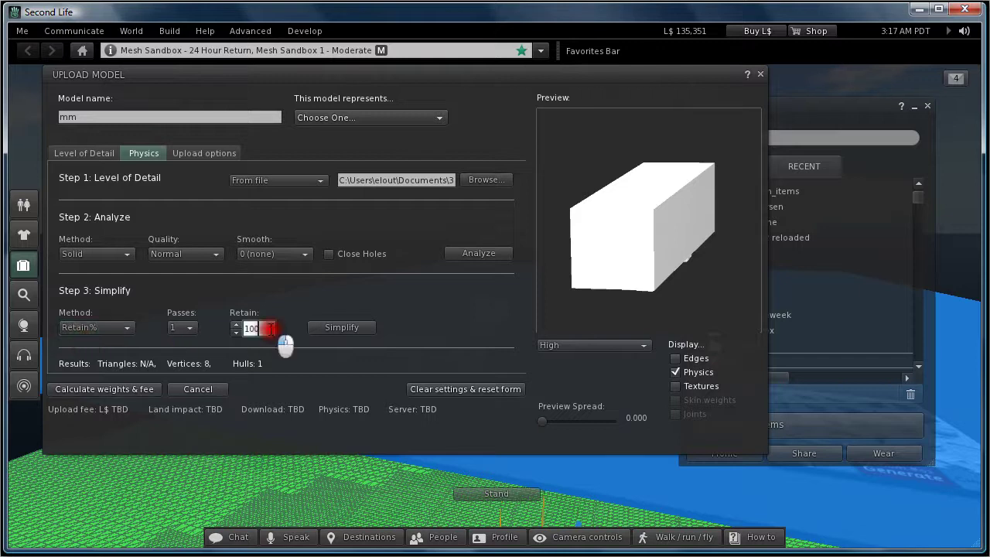
pyautogui.click(346, 328)
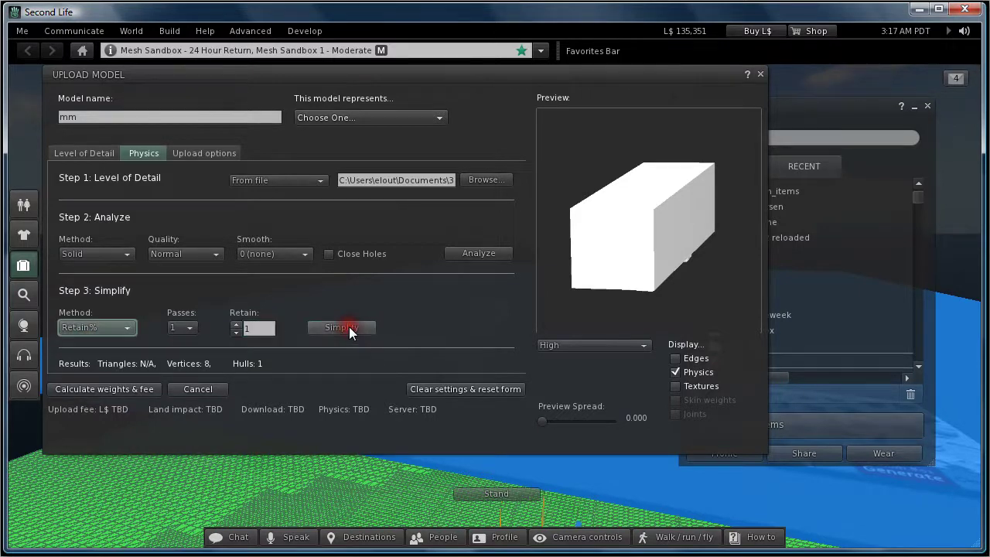
# Calculate the fee and upload the mm model with its box physics shape, placing it on the platform from the inventory
pyautogui.click(97, 392)
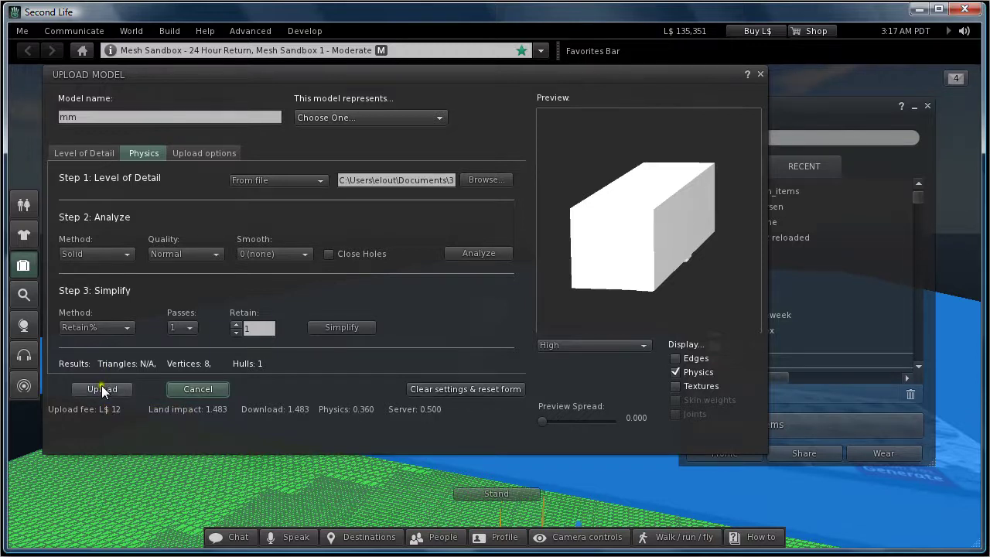
pyautogui.click(101, 389)
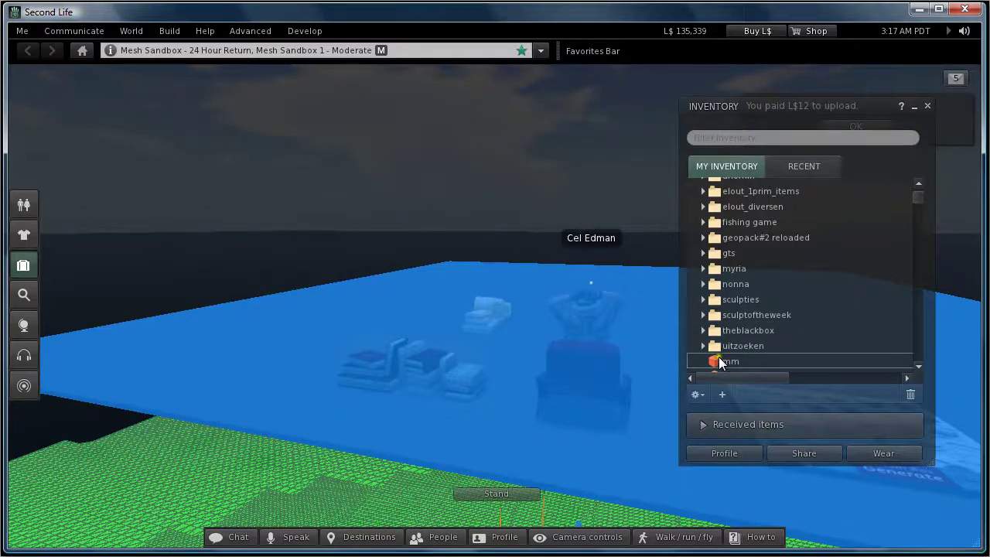
pyautogui.moveTo(718, 358); pyautogui.dragTo(536, 318)
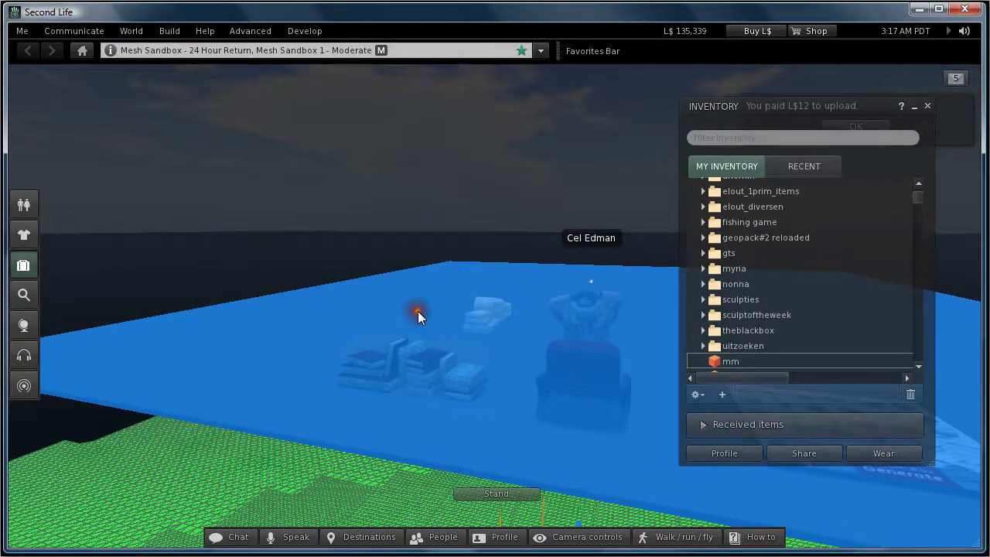
# Turn off the Physics Shapes display and open the placed white book stack for editing to view its features
pyautogui.click(305, 31)
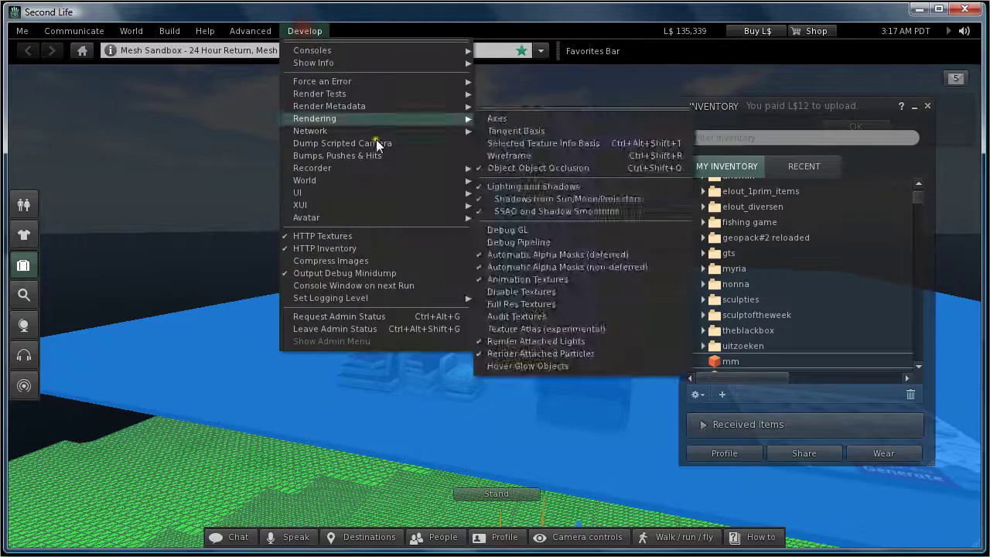
pyautogui.moveTo(433, 106)
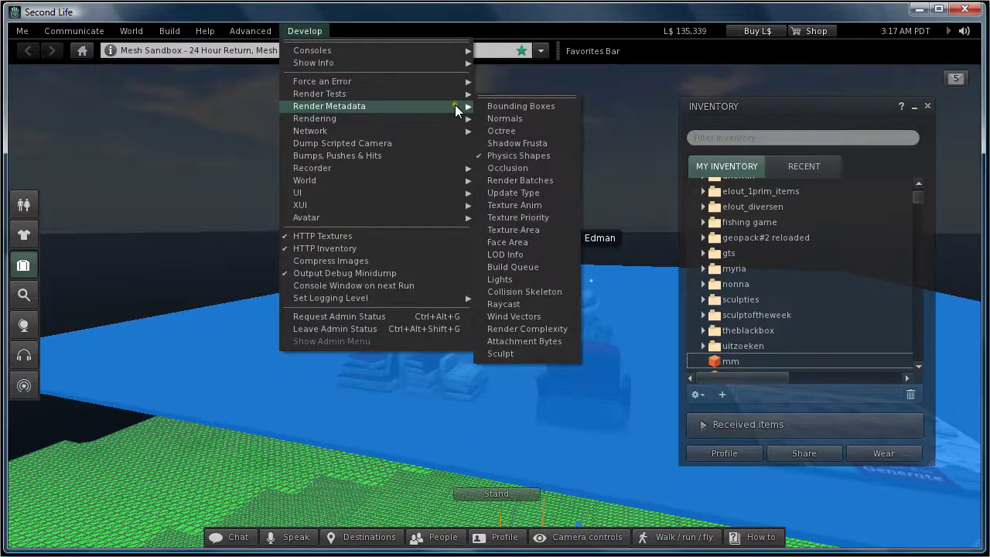
pyautogui.click(511, 156)
pyautogui.keyDown('alt'); pyautogui.moveTo(495, 307); pyautogui.dragTo(487, 307); pyautogui.keyUp('alt')
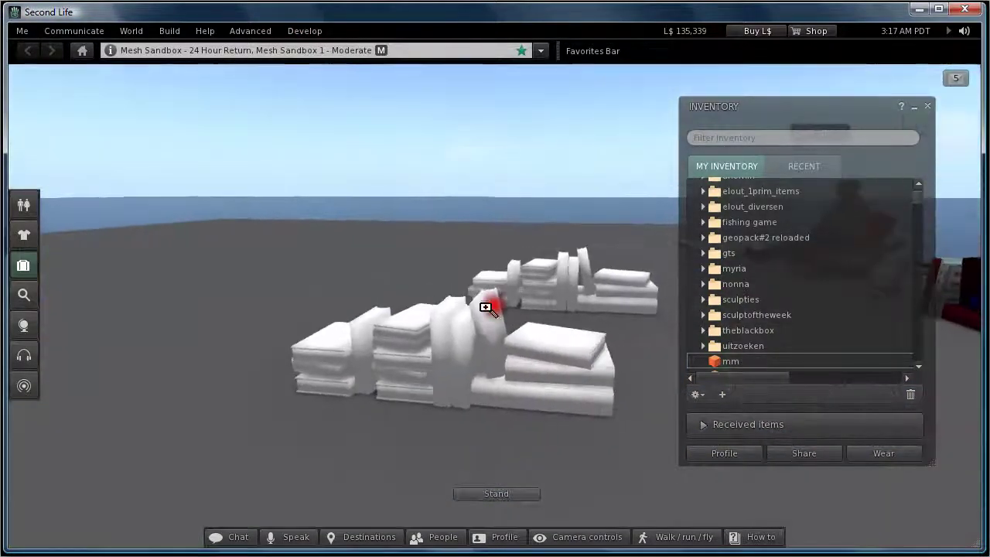
pyautogui.rightClick(475, 319)
pyautogui.click(496, 338)
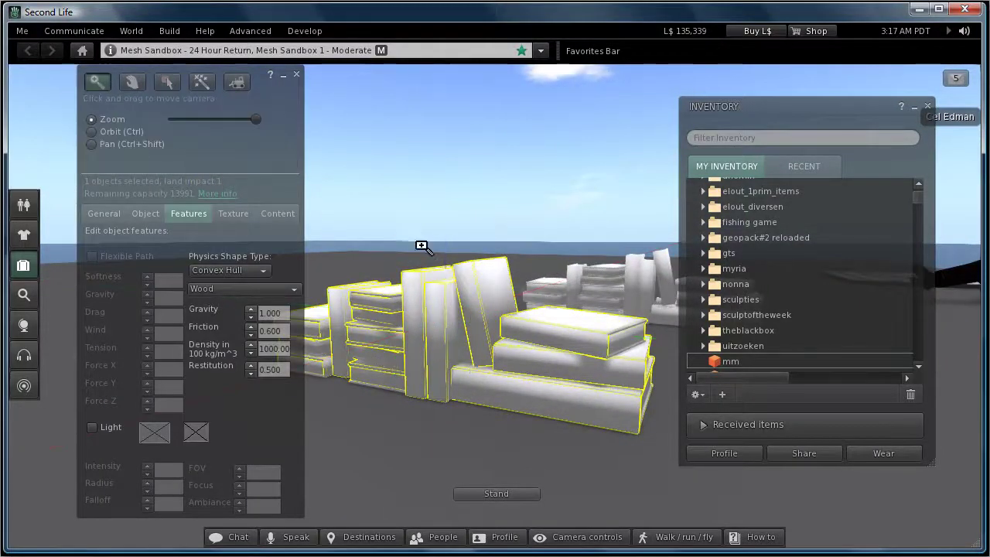
pyautogui.keyDown('alt'); pyautogui.moveTo(483, 308); pyautogui.dragTo(496, 304); pyautogui.keyUp('alt')
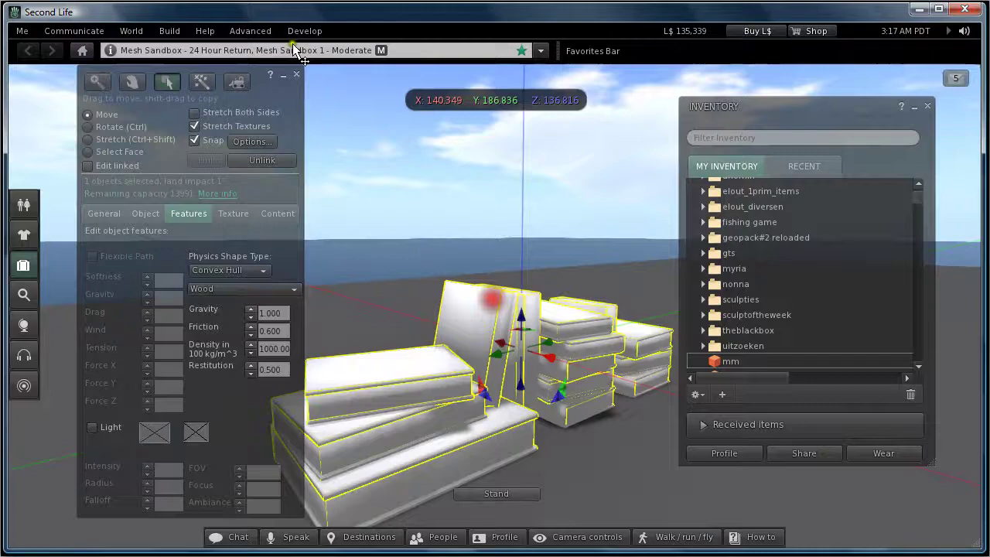
# Turn on the Physics Shapes display and examine the collision shape around the selected book stack
pyautogui.click(304, 31)
pyautogui.moveTo(420, 105)
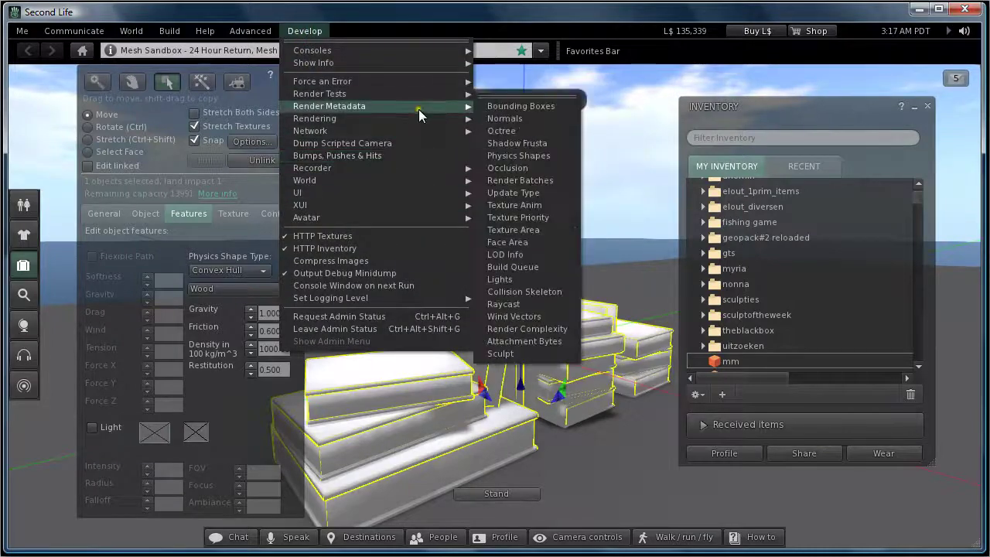
pyautogui.click(520, 154)
pyautogui.moveTo(499, 301)
pyautogui.keyDown('alt'); pyautogui.mouseDown()
pyautogui.moveTo(517, 317)
pyautogui.moveTo(466, 307)
pyautogui.moveTo(495, 301)
pyautogui.moveTo(495, 310)
pyautogui.moveTo(486, 312)
pyautogui.moveTo(495, 297)
pyautogui.moveTo(474, 306)
pyautogui.moveTo(492, 306)
pyautogui.mouseUp(); pyautogui.keyUp('alt')
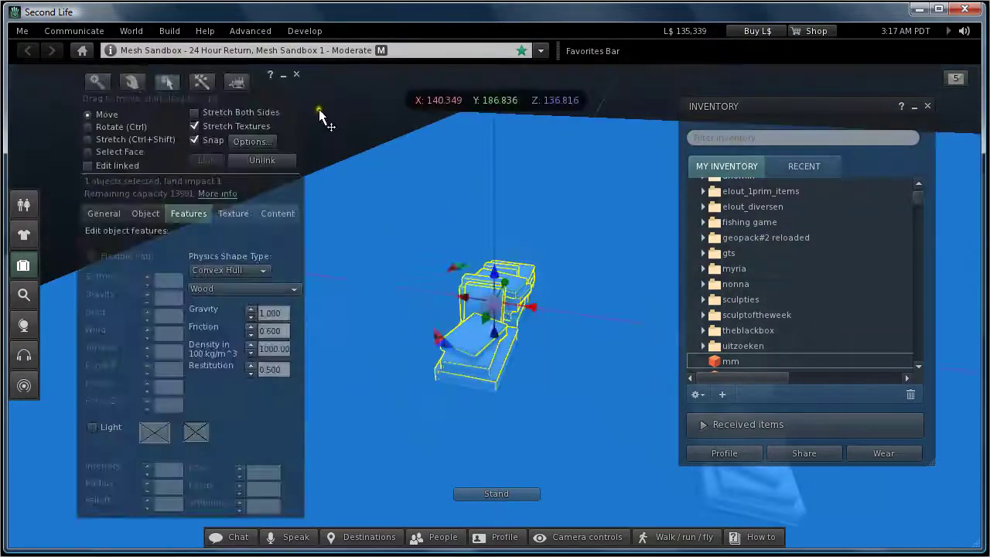
# Close the object editor and switch off the Physics Shapes display
pyautogui.click(296, 76)
pyautogui.click(304, 31)
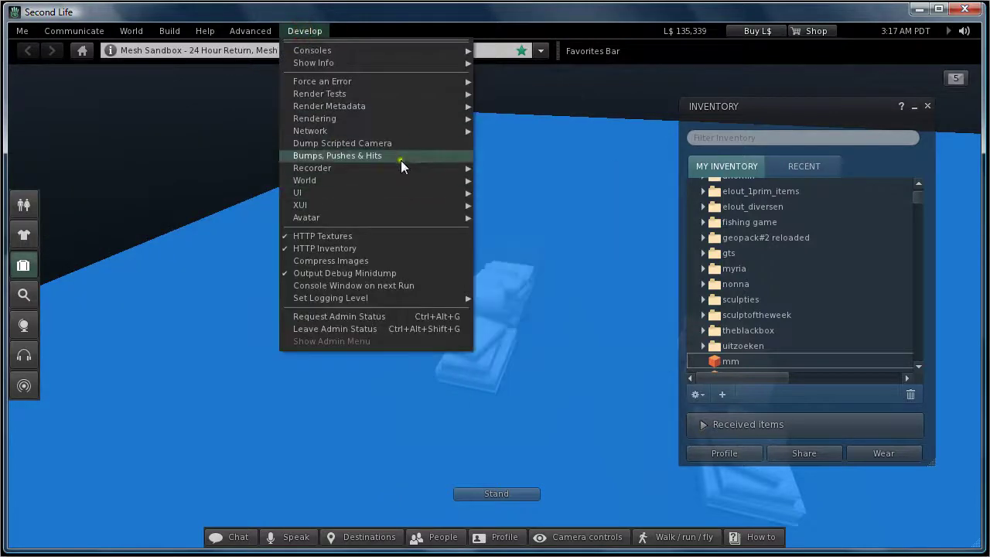
pyautogui.moveTo(419, 104)
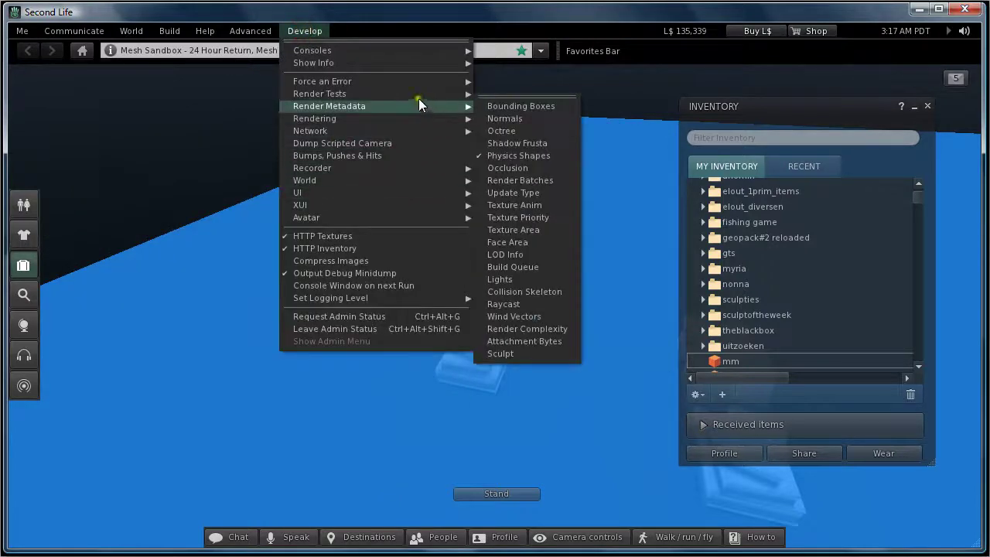
pyautogui.click(515, 156)
pyautogui.moveTo(492, 314)
pyautogui.keyDown('alt'); pyautogui.mouseDown()
pyautogui.moveTo(495, 301)
pyautogui.moveTo(503, 313)
pyautogui.mouseUp(); pyautogui.keyUp('alt')
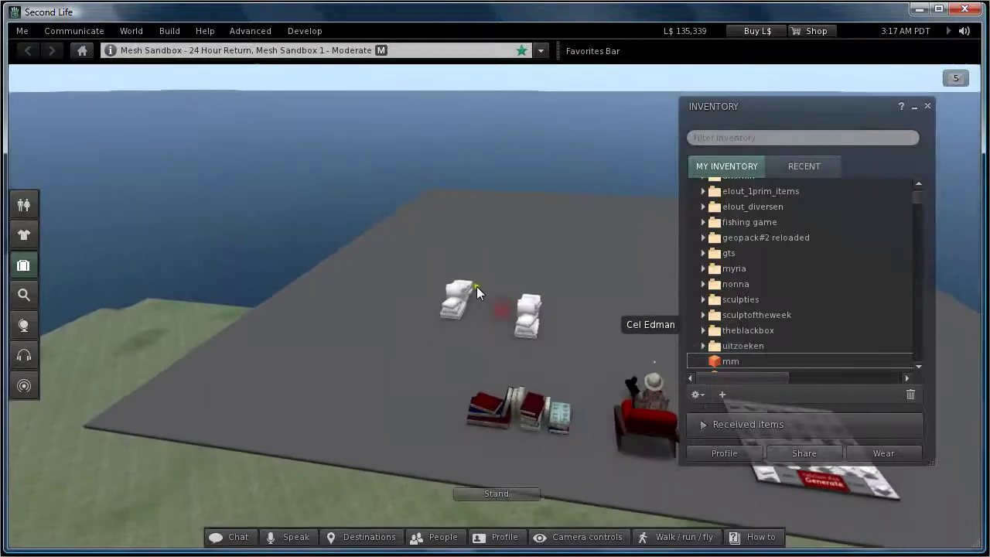
# Delete both white book stacks from the platform
pyautogui.rightClick(452, 288)
pyautogui.click(481, 479)
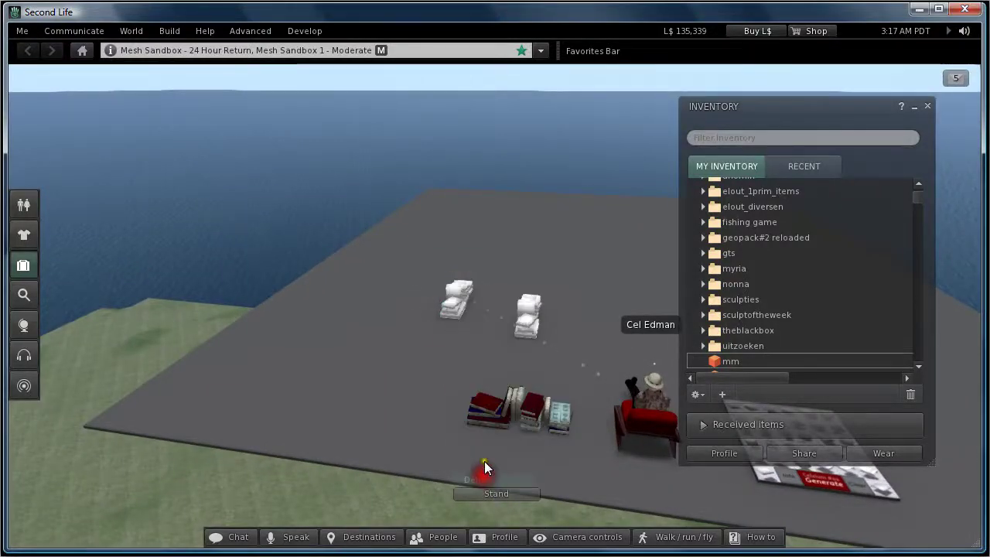
pyautogui.rightClick(524, 325)
pyautogui.click(554, 508)
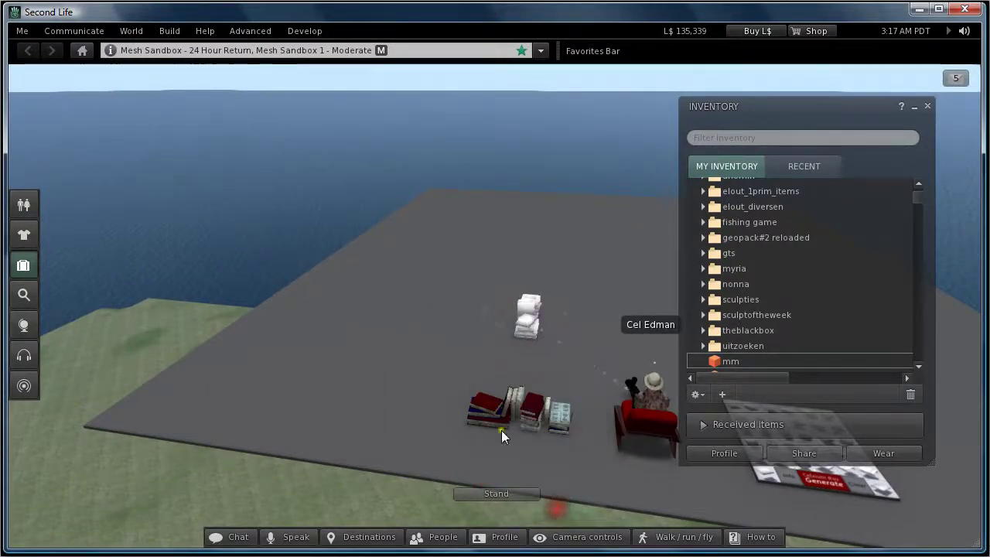
# Load nteststair01.dae for a new model upload and set its Medium level of detail to Use LoD above
pyautogui.click(169, 30)
pyautogui.moveTo(230, 206)
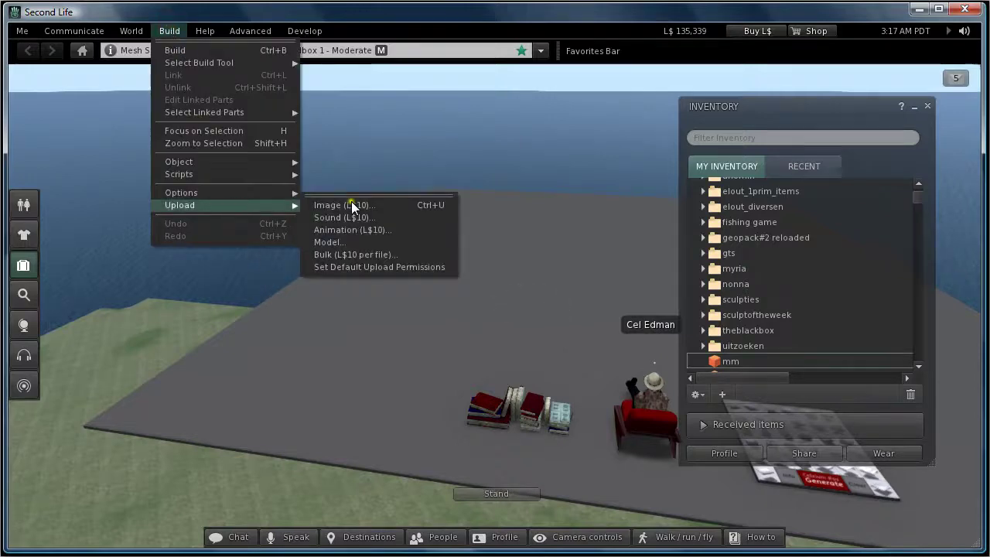
pyautogui.click(350, 244)
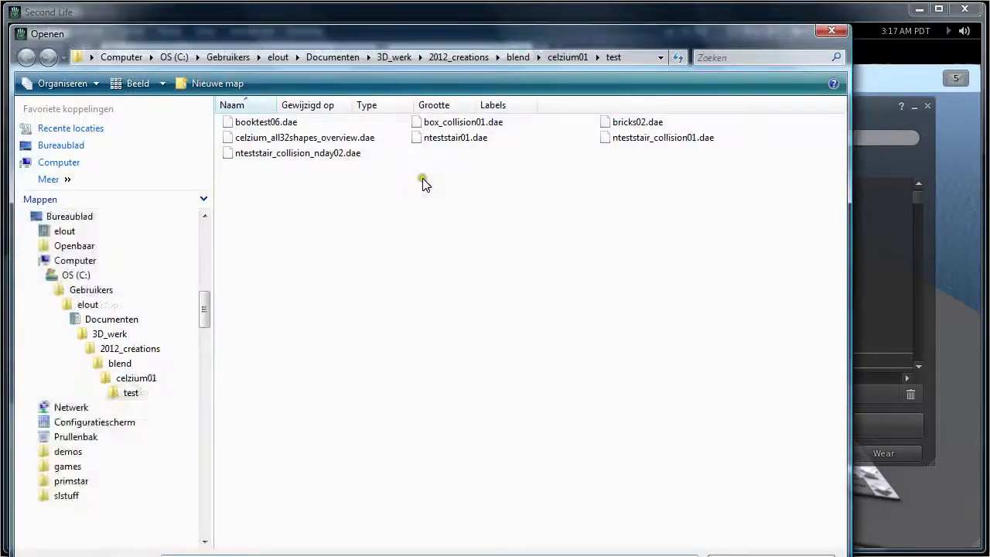
pyautogui.doubleClick(443, 140)
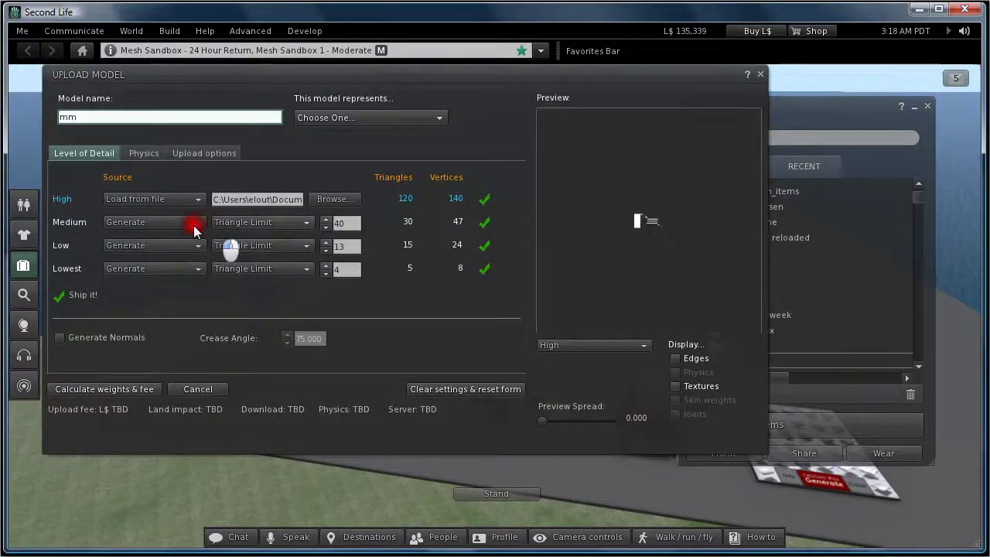
pyautogui.click(194, 223)
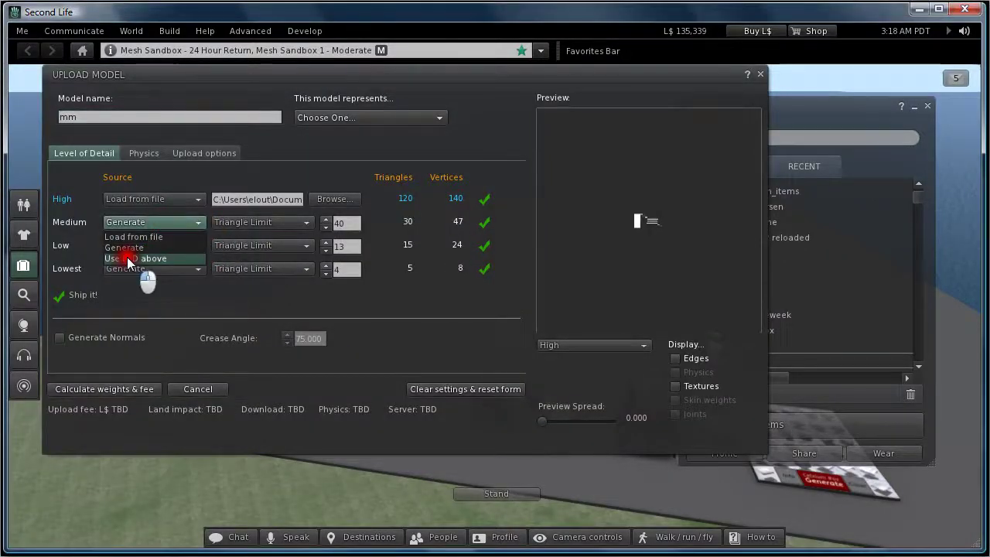
pyautogui.click(131, 263)
# Calculate the fee and upload the staircase model with default physics, placing it on the platform from the inventory
pyautogui.click(101, 389)
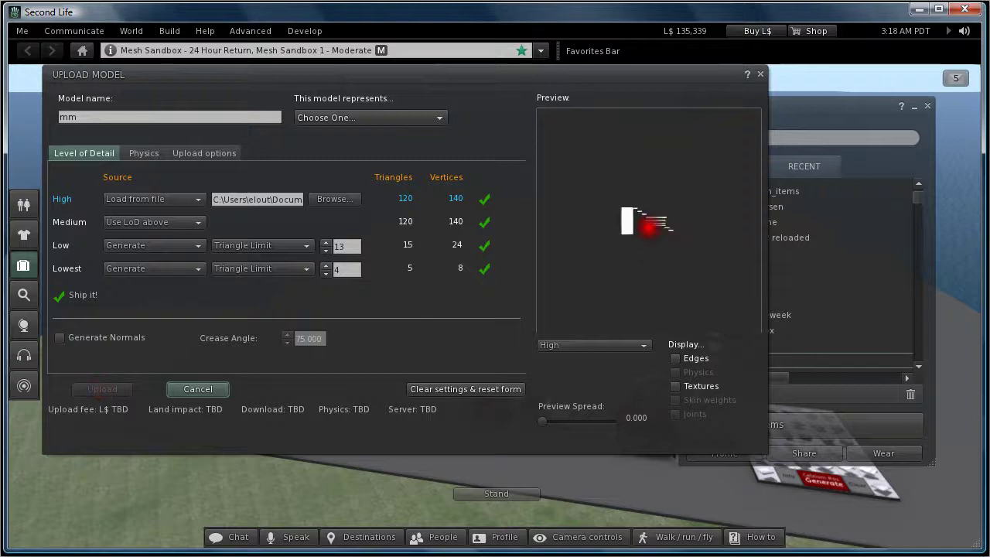
pyautogui.moveTo(649, 226); pyautogui.dragTo(649, 240)
pyautogui.click(94, 390)
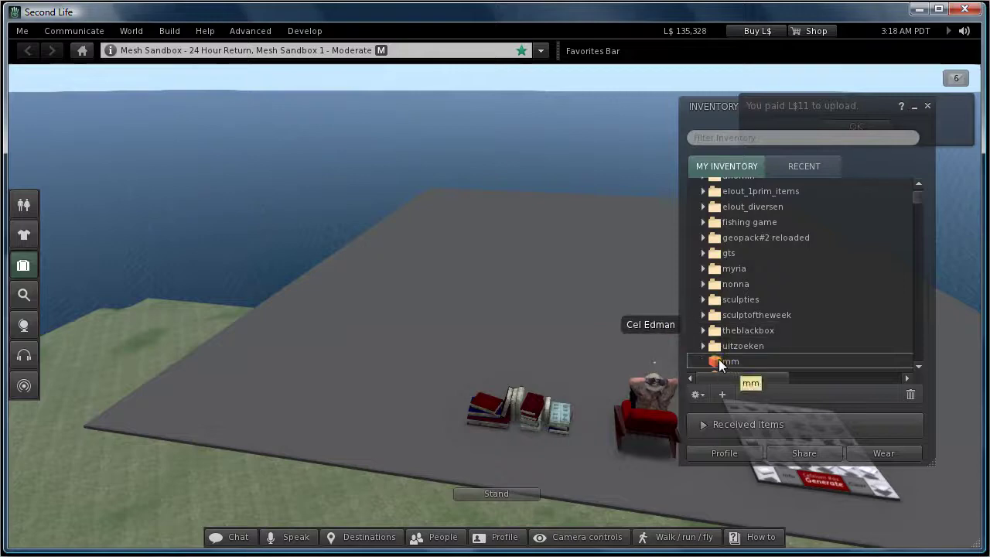
pyautogui.moveTo(719, 361); pyautogui.dragTo(538, 290)
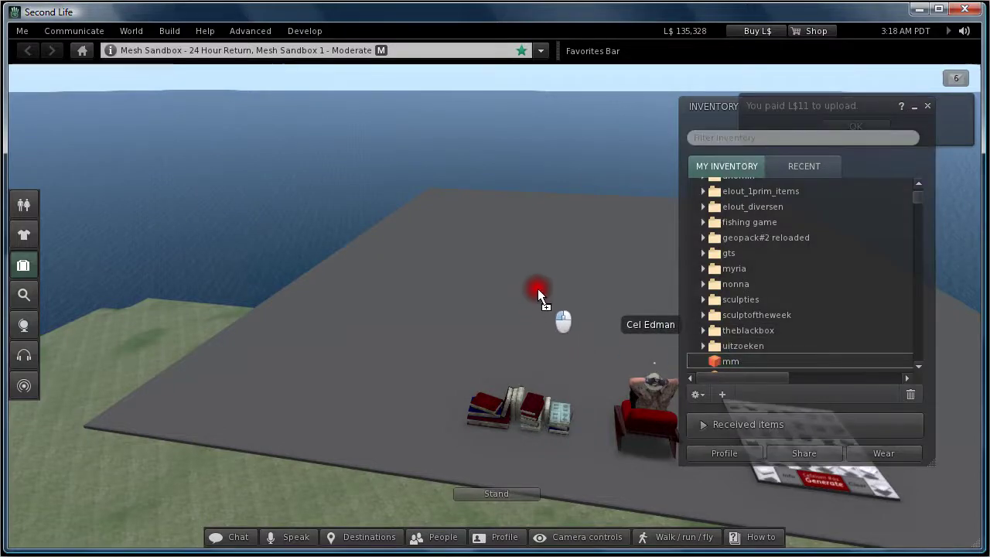
# Close the inventory and reposition the placed staircase on the platform with the object editor
pyautogui.click(926, 106)
pyautogui.keyDown('ctrl'); pyautogui.keyDown('alt'); pyautogui.moveTo(643, 295); pyautogui.dragTo(441, 340); pyautogui.keyUp('alt'); pyautogui.keyUp('ctrl')
pyautogui.keyDown('alt'); pyautogui.moveTo(492, 304); pyautogui.dragTo(461, 306); pyautogui.keyUp('alt')
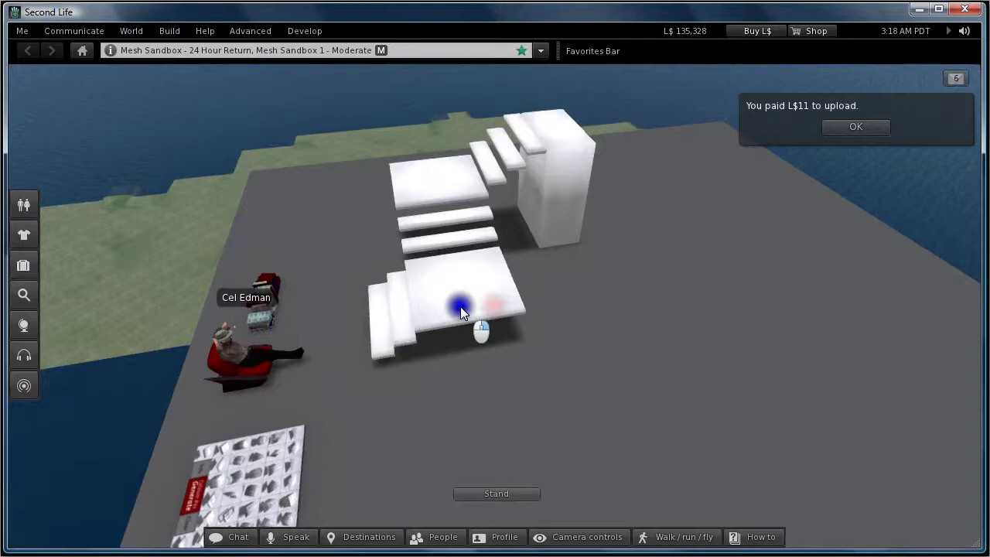
pyautogui.rightClick(460, 307)
pyautogui.click(477, 325)
pyautogui.moveTo(451, 225); pyautogui.dragTo(498, 305)
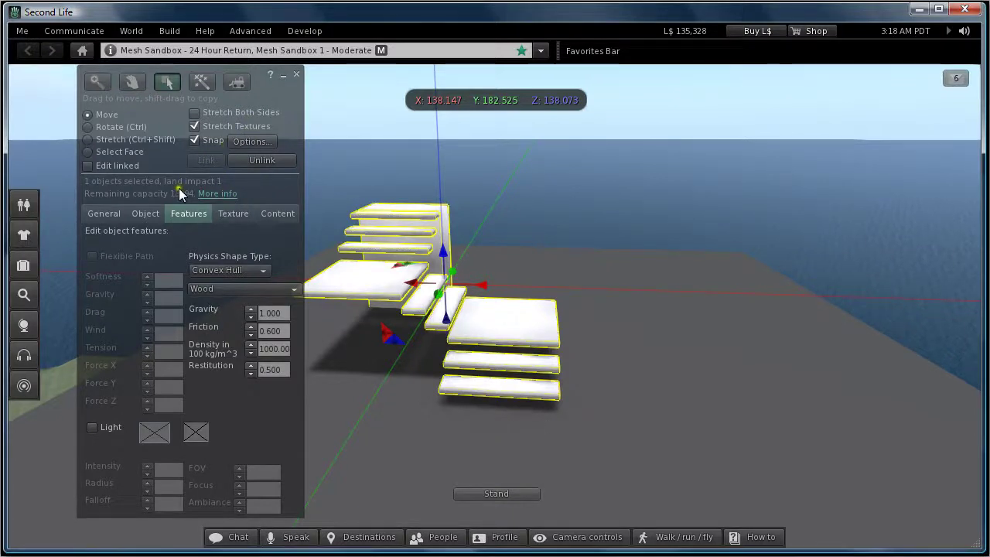
pyautogui.click(296, 71)
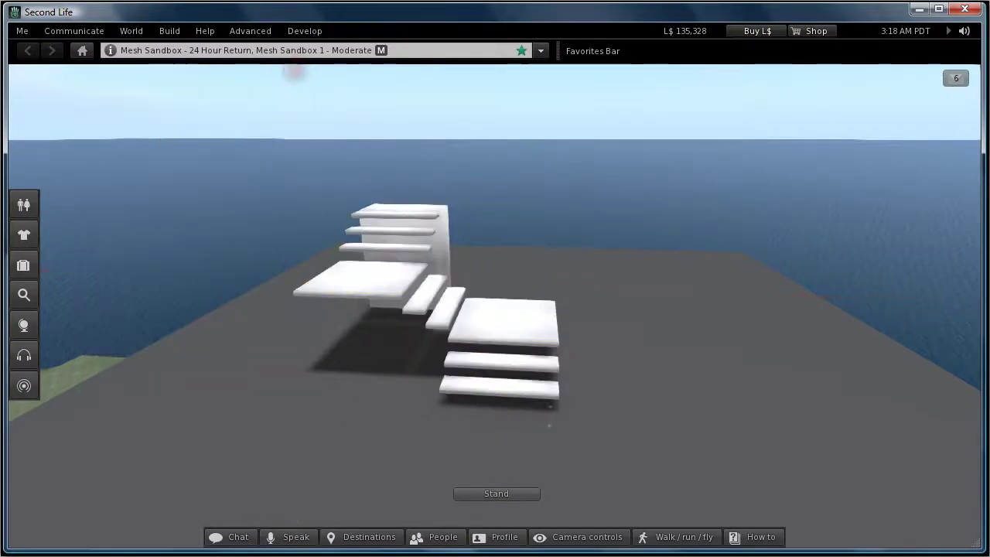
# Stand the avatar up and walk it onto the staircase to test the collision of the steps
pyautogui.click(497, 495)
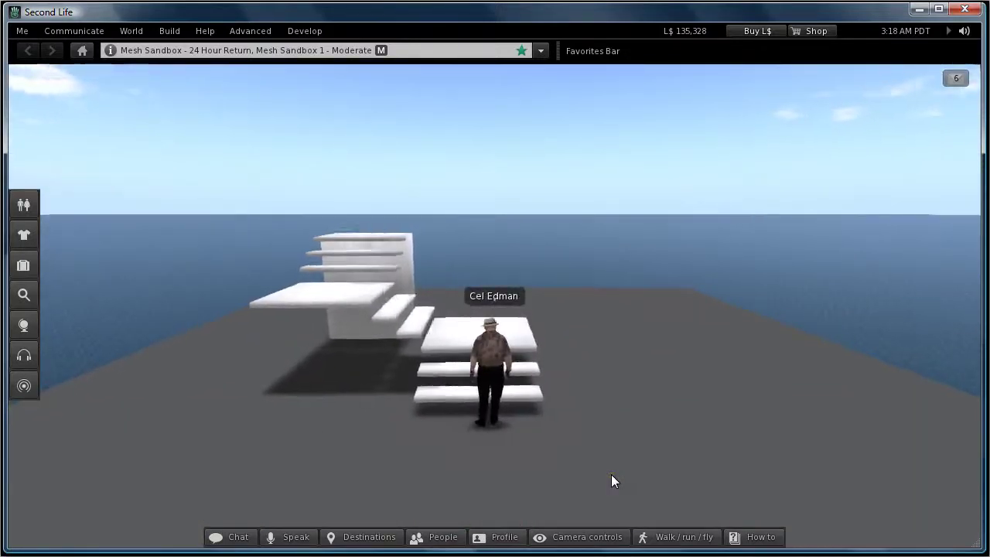
pyautogui.press('Left')
pyautogui.press('Up')
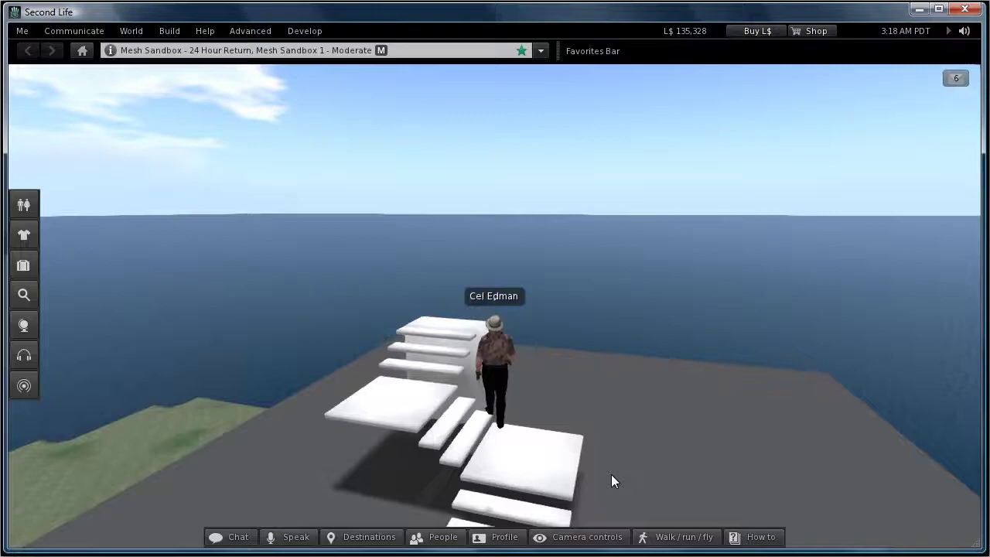
pyautogui.press('Up')
pyautogui.press('Left')
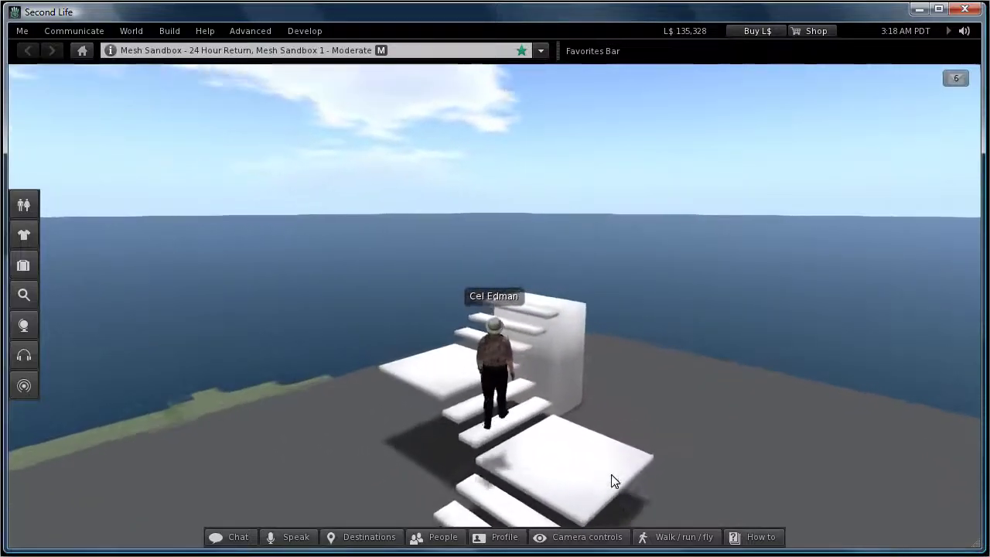
pyautogui.press('Left')
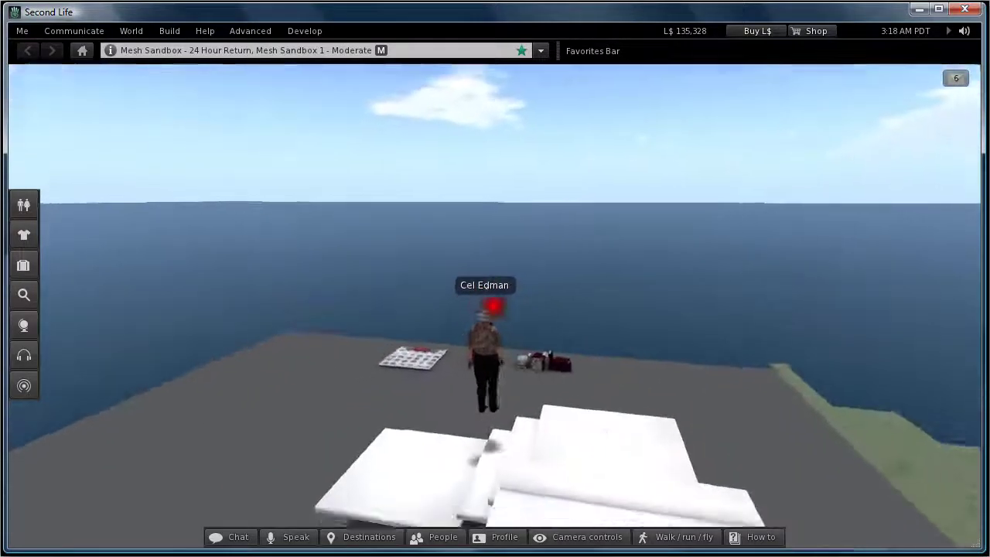
# Turn on the Physics Shapes display and examine the staircase's collision shape beneath the avatar
pyautogui.keyDown('ctrl'); pyautogui.keyDown('alt'); pyautogui.moveTo(494, 307); pyautogui.dragTo(493, 308); pyautogui.keyUp('alt'); pyautogui.keyUp('ctrl')
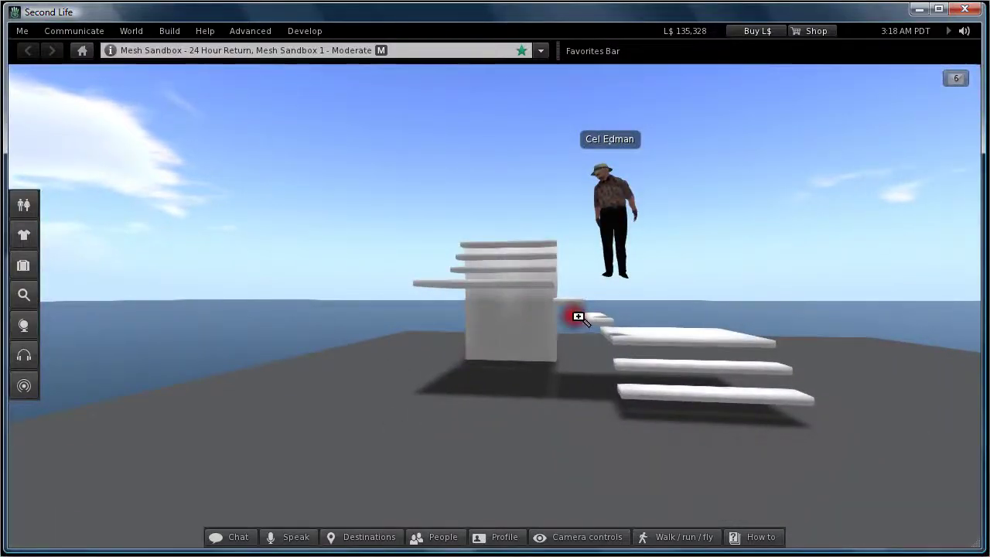
pyautogui.keyDown('ctrl'); pyautogui.keyDown('alt'); pyautogui.moveTo(615, 334); pyautogui.dragTo(492, 305); pyautogui.keyUp('alt'); pyautogui.keyUp('ctrl')
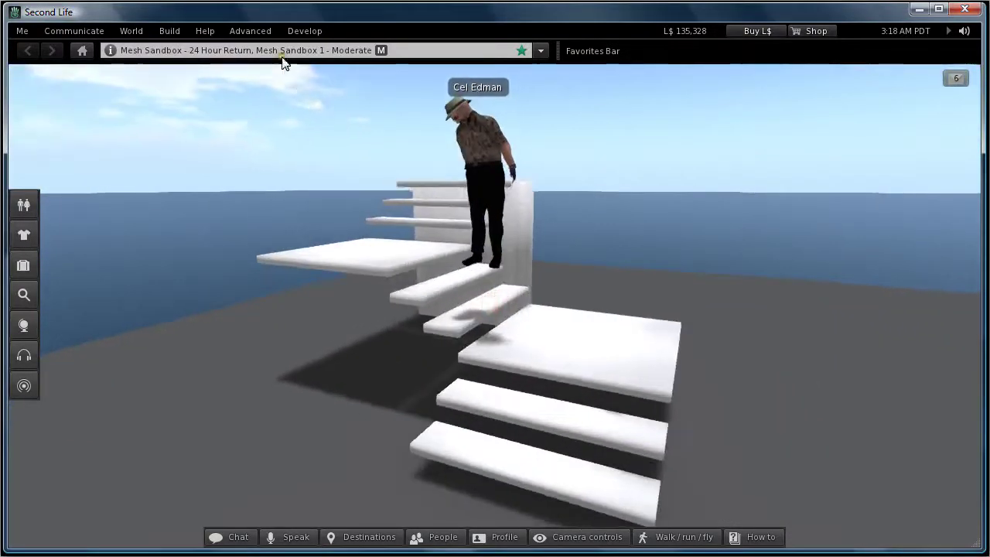
pyautogui.click(302, 30)
pyautogui.moveTo(348, 105)
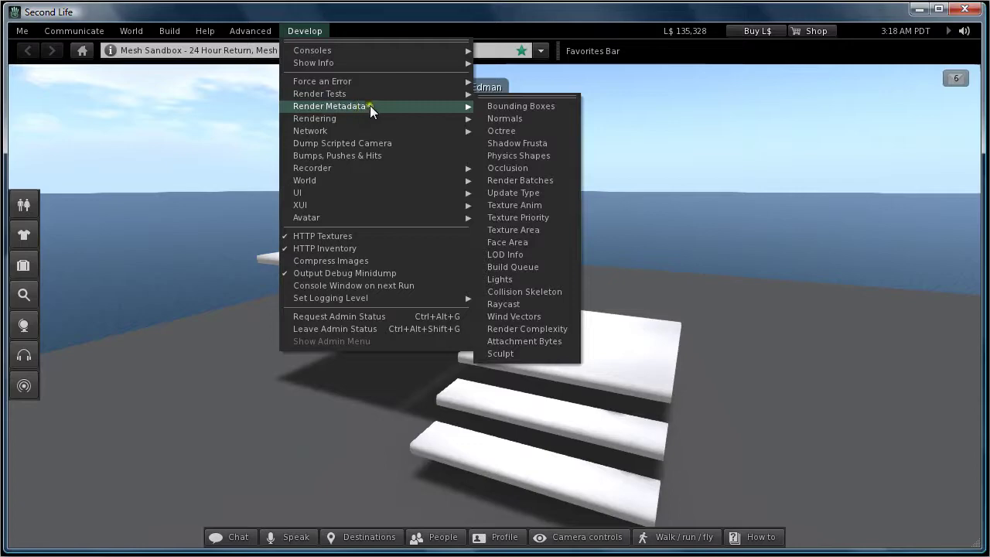
pyautogui.click(520, 156)
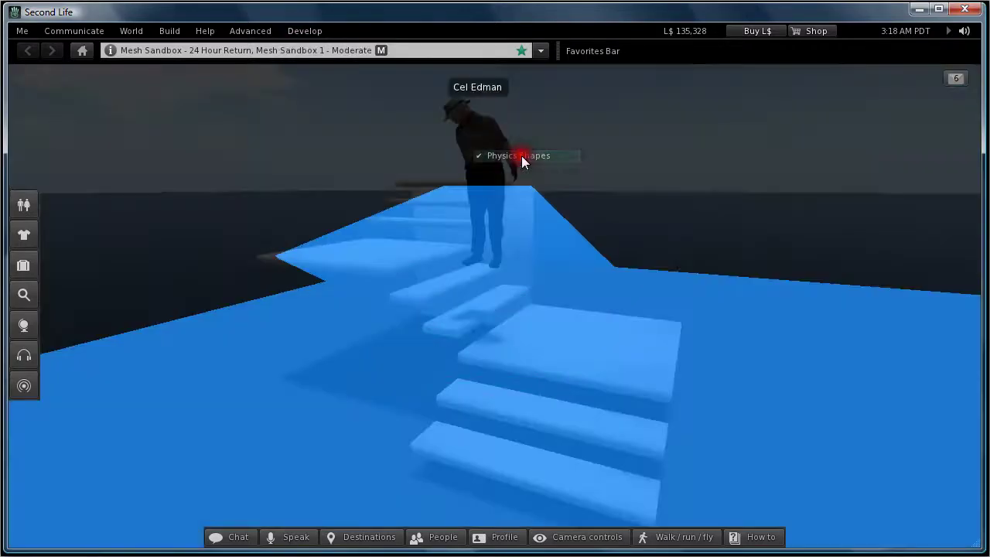
pyautogui.moveTo(485, 290)
pyautogui.keyDown('ctrl'); pyautogui.keyDown('alt'); pyautogui.mouseDown()
pyautogui.moveTo(492, 306)
pyautogui.moveTo(511, 299)
pyautogui.moveTo(493, 305)
pyautogui.moveTo(493, 294)
pyautogui.moveTo(496, 309)
pyautogui.mouseUp(); pyautogui.keyUp('alt'); pyautogui.keyUp('ctrl')
pyautogui.keyDown('ctrl'); pyautogui.keyDown('alt'); pyautogui.moveTo(562, 320); pyautogui.dragTo(494, 306); pyautogui.keyUp('alt'); pyautogui.keyUp('ctrl')
pyautogui.keyDown('alt'); pyautogui.moveTo(518, 364); pyautogui.dragTo(414, 189); pyautogui.keyUp('alt')
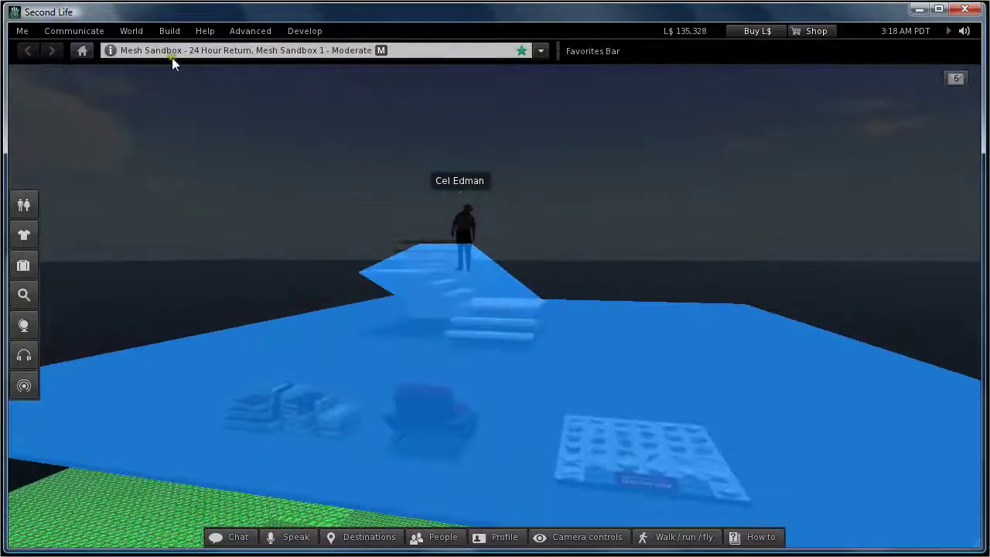
# Start a new model upload from nteststair01.dae and set its Medium level of detail to Use LoD above
pyautogui.click(169, 31)
pyautogui.moveTo(227, 206)
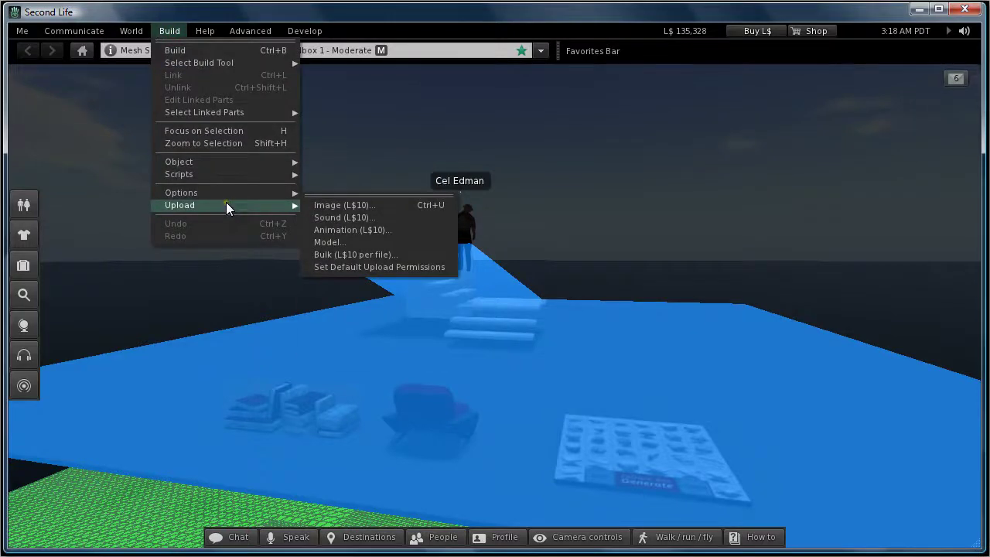
pyautogui.click(338, 242)
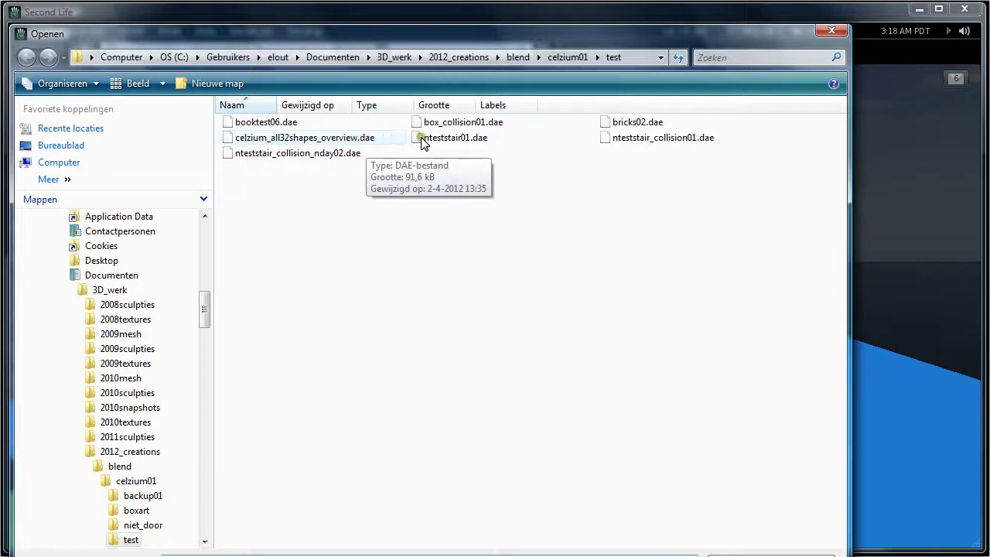
pyautogui.doubleClick(429, 137)
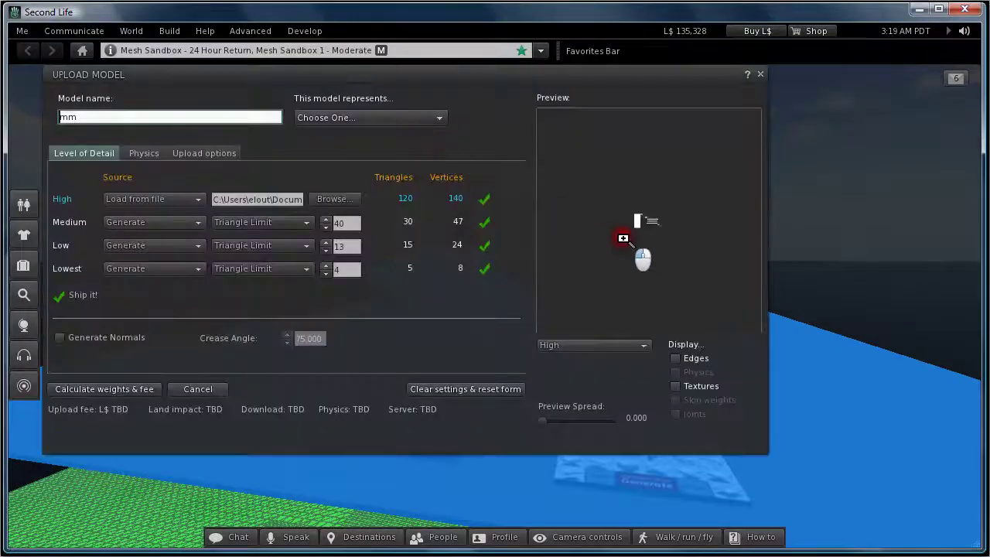
pyautogui.click(161, 222)
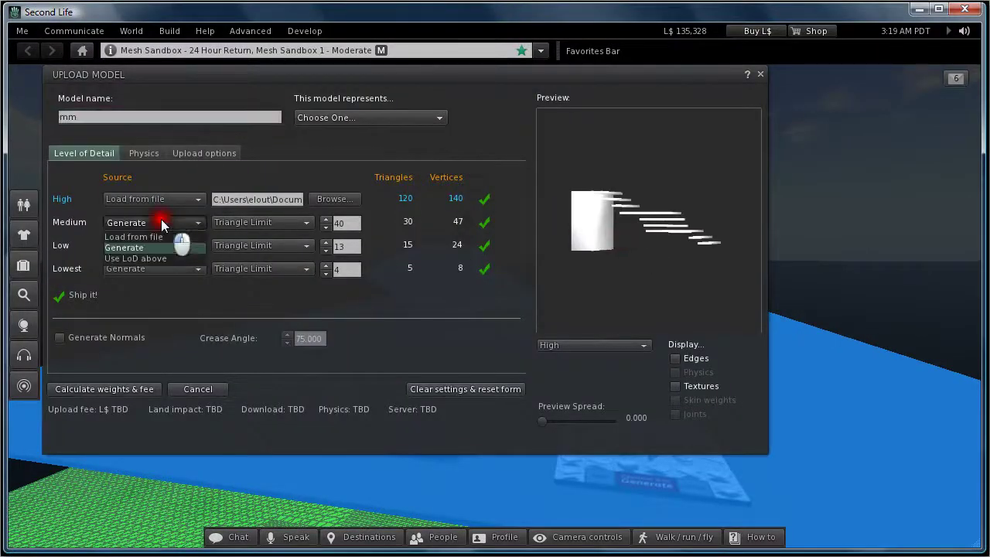
pyautogui.click(148, 259)
# Base the staircase's physics shape on the High level of detail and analyze it with the Solid method
pyautogui.click(145, 153)
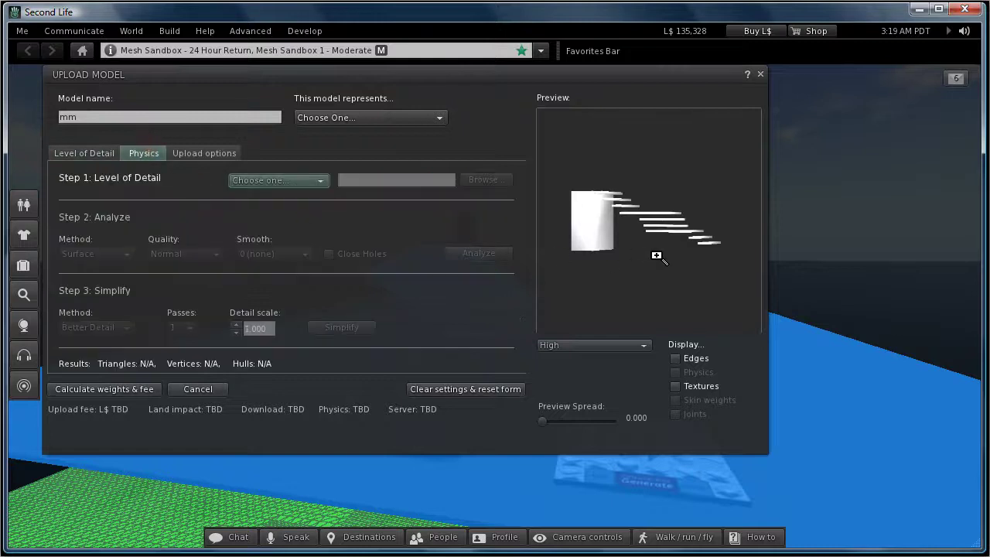
pyautogui.moveTo(653, 232)
pyautogui.mouseDown()
pyautogui.moveTo(646, 221)
pyautogui.moveTo(654, 214)
pyautogui.moveTo(643, 227)
pyautogui.moveTo(653, 207)
pyautogui.moveTo(652, 219)
pyautogui.mouseUp()
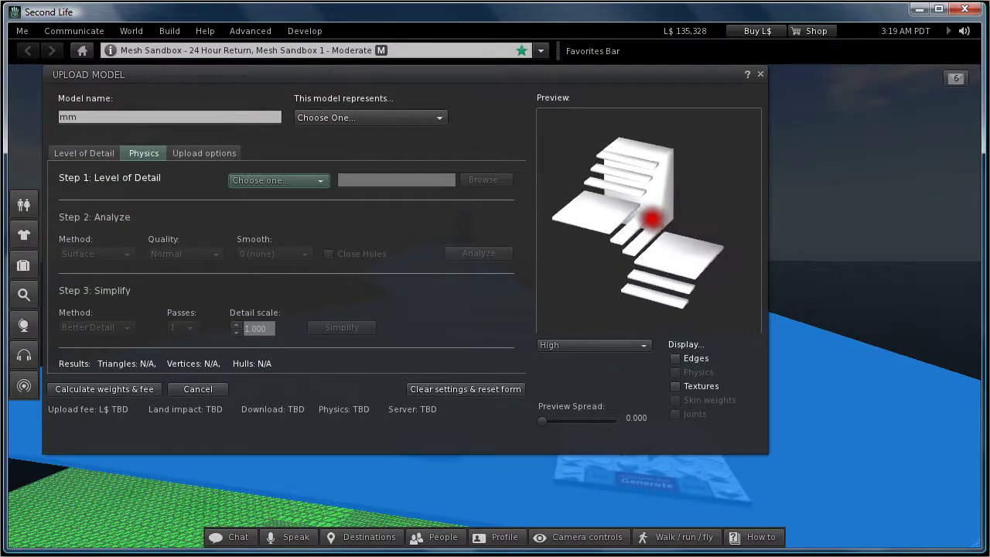
pyautogui.moveTo(294, 177); pyautogui.dragTo(250, 204)
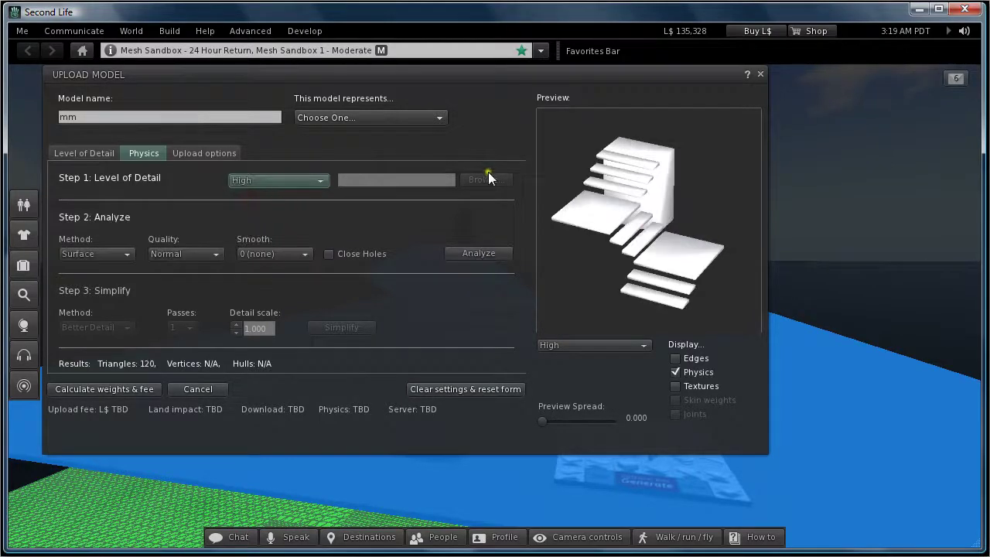
pyautogui.click(109, 256)
pyautogui.click(85, 279)
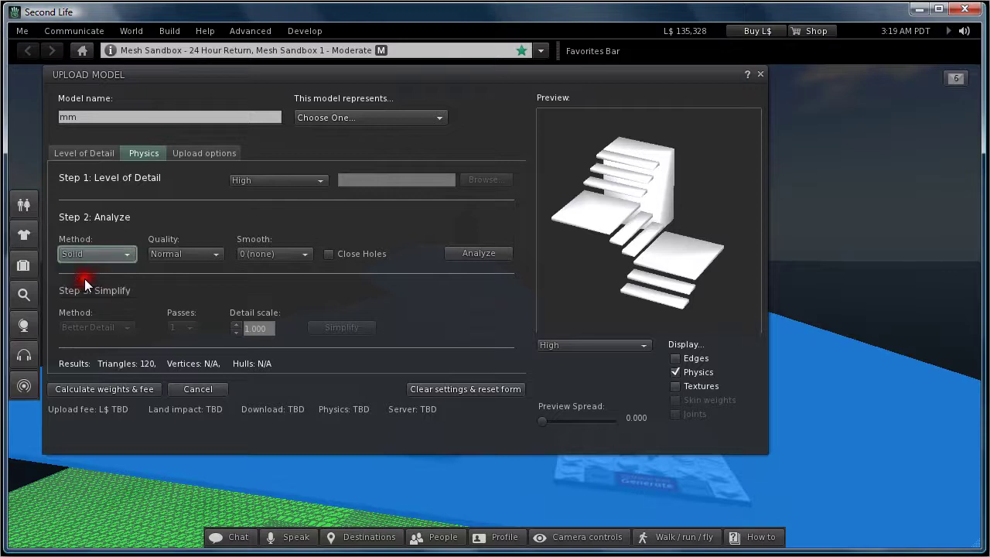
pyautogui.click(492, 253)
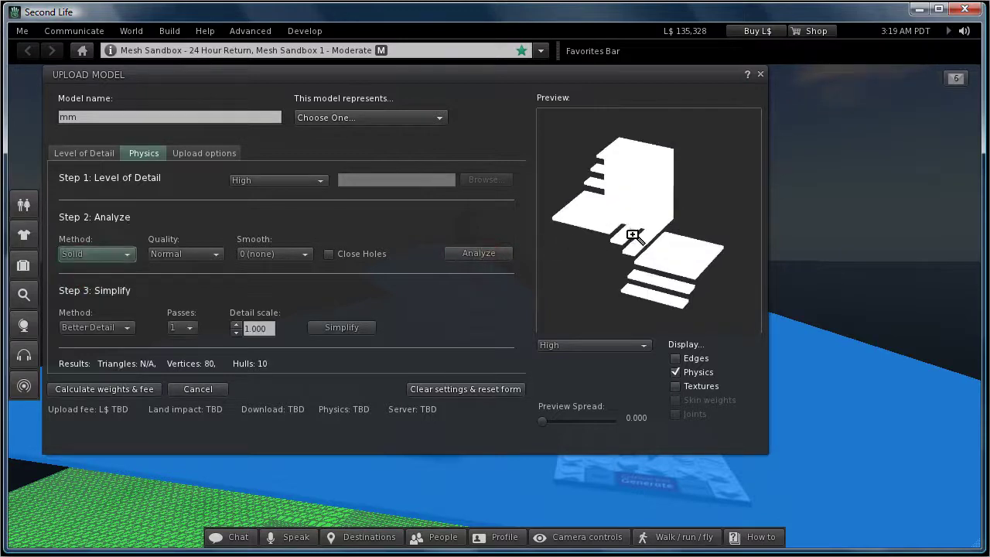
pyautogui.moveTo(636, 229); pyautogui.dragTo(631, 230)
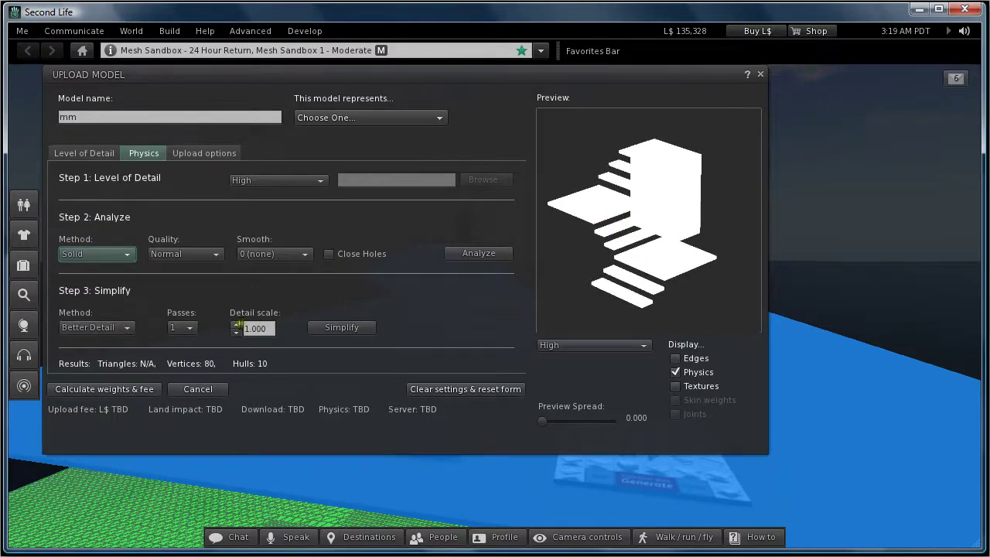
# Simplify the analyzed physics shape with the Retain% method at 10 and inspect the resulting hull in the preview
pyautogui.click(109, 328)
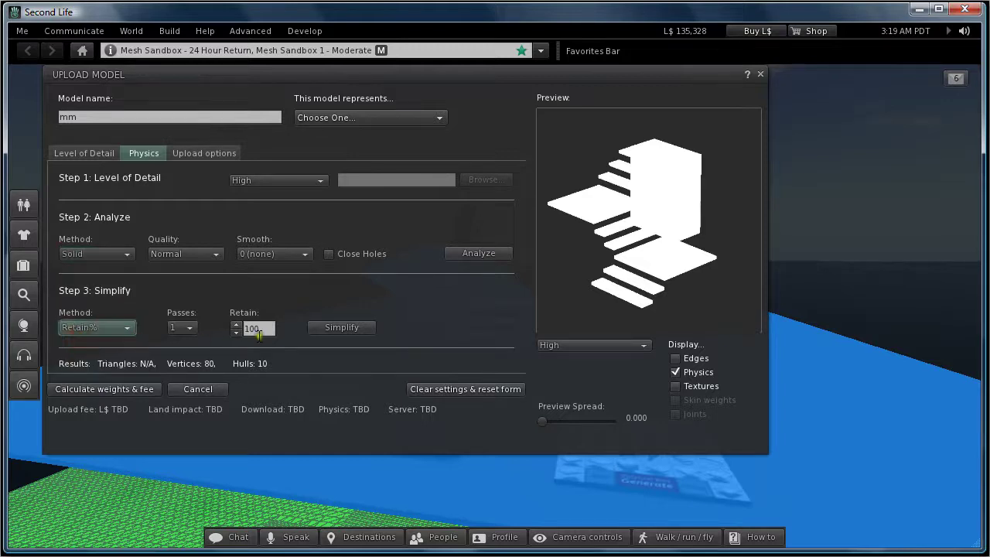
pyautogui.click(263, 329)
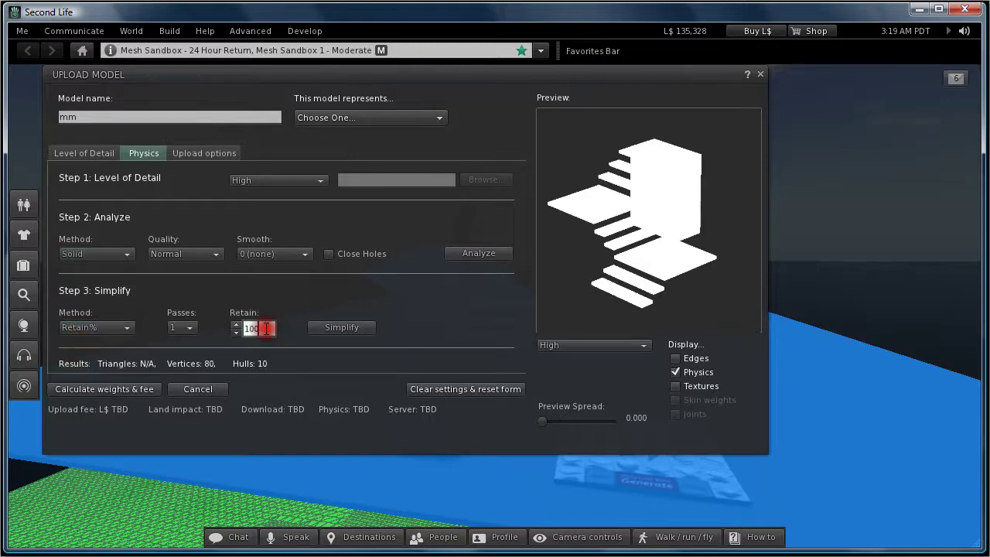
pyautogui.click(335, 326)
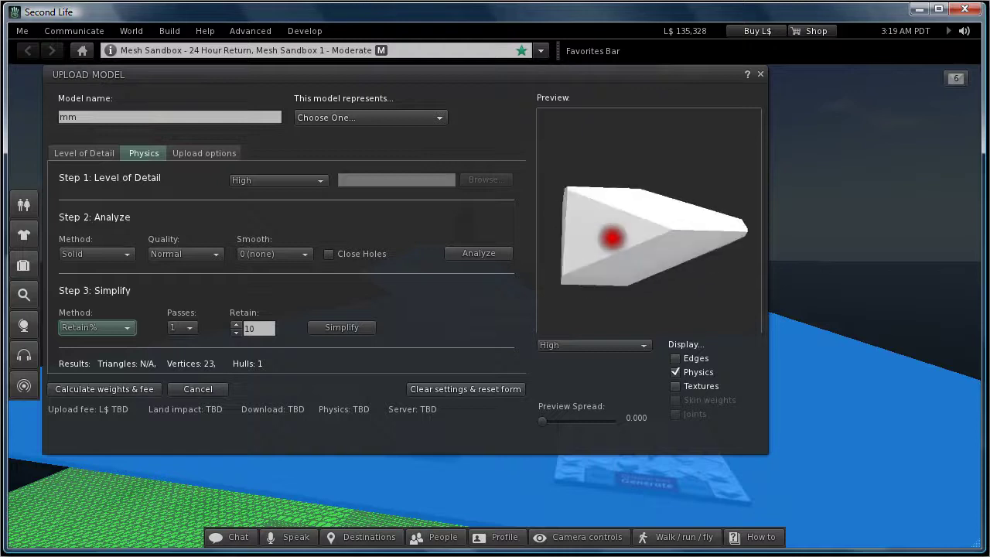
pyautogui.moveTo(612, 238); pyautogui.dragTo(619, 242)
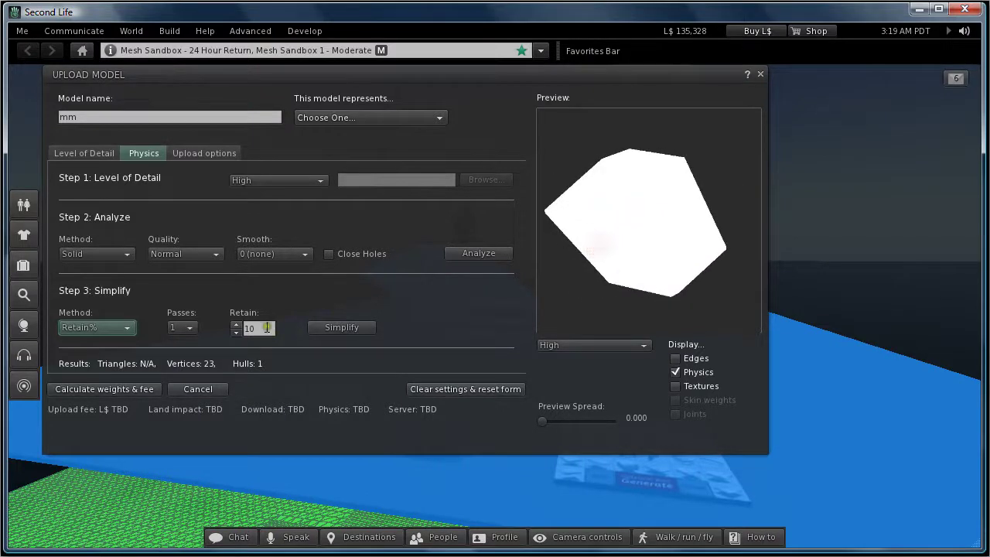
# Simplify the physics shape again with Retain set to 20 and inspect it from several sides in the preview
pyautogui.click(247, 328)
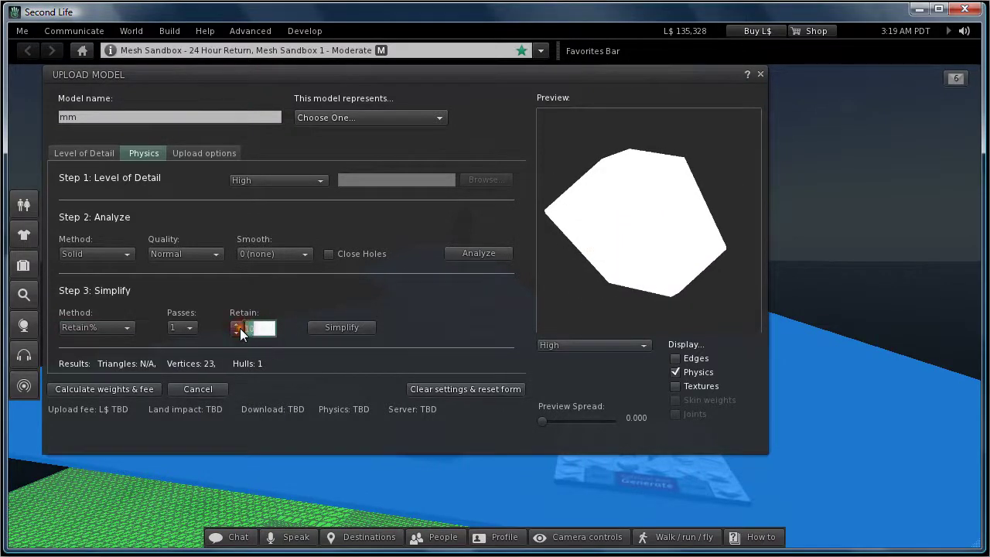
pyautogui.write('20')
pyautogui.click(353, 328)
pyautogui.moveTo(605, 219); pyautogui.dragTo(604, 219)
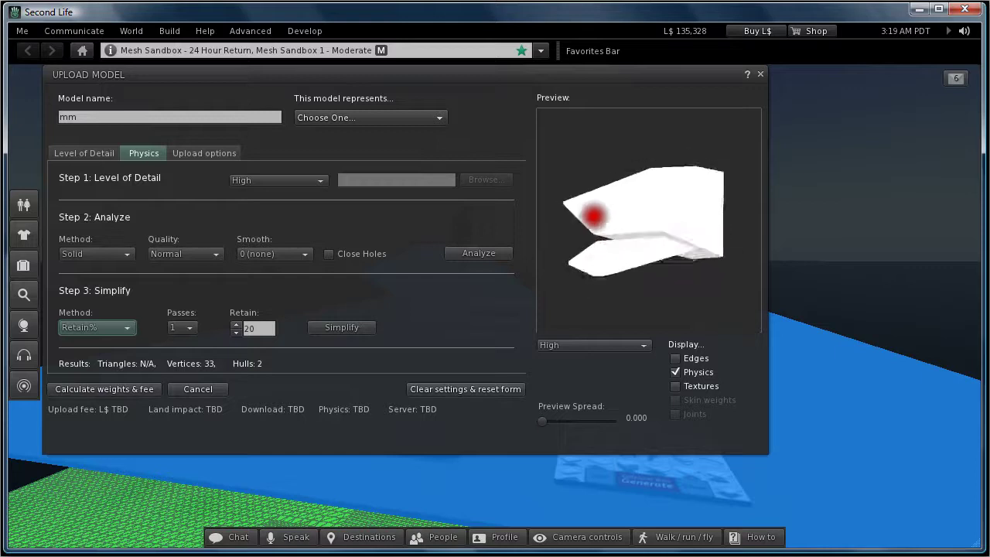
pyautogui.moveTo(593, 217); pyautogui.dragTo(726, 191)
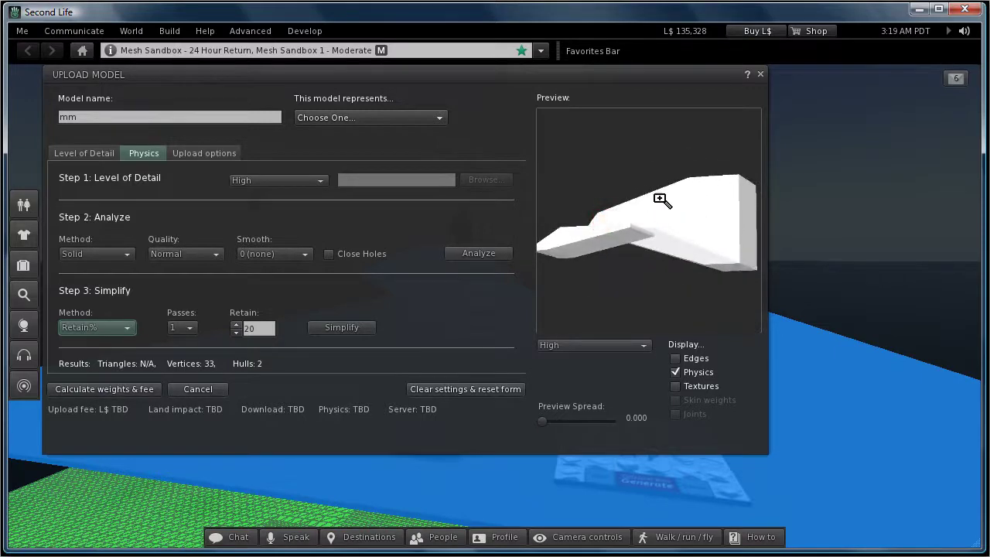
pyautogui.moveTo(662, 200); pyautogui.dragTo(566, 189)
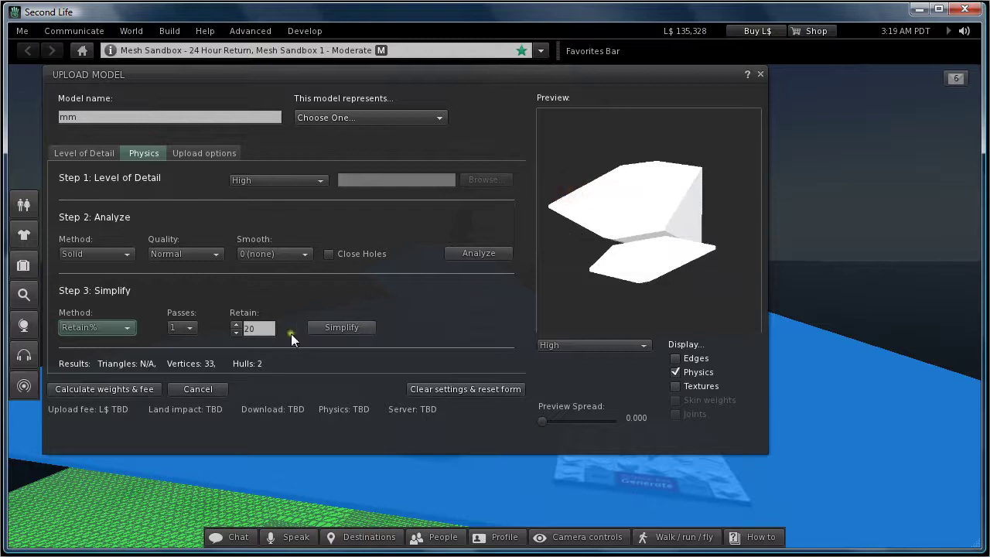
# Simplify the physics shape with Retain set to 25, and calculate the weights and fee to upload the staircase
pyautogui.click(267, 329)
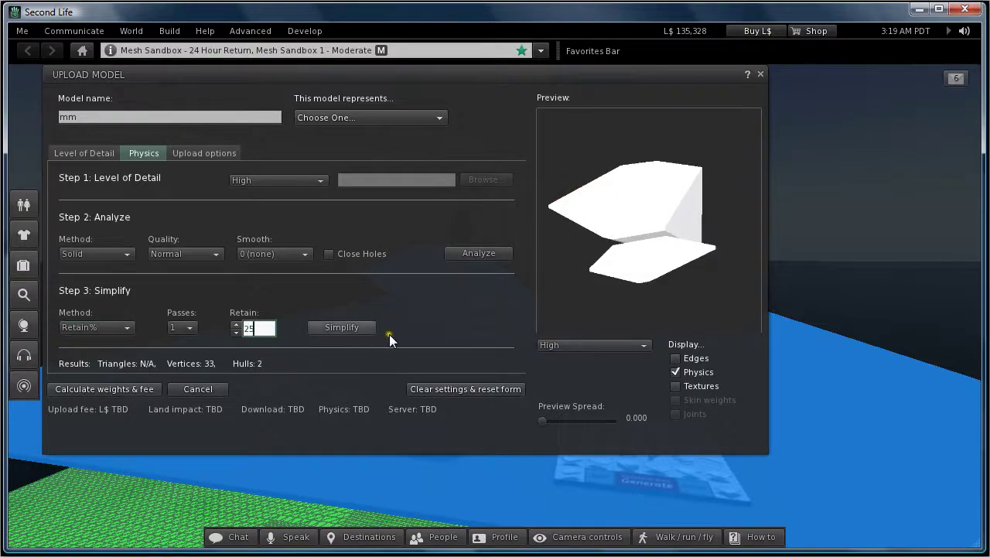
pyautogui.click(353, 328)
pyautogui.moveTo(594, 222); pyautogui.dragTo(593, 221)
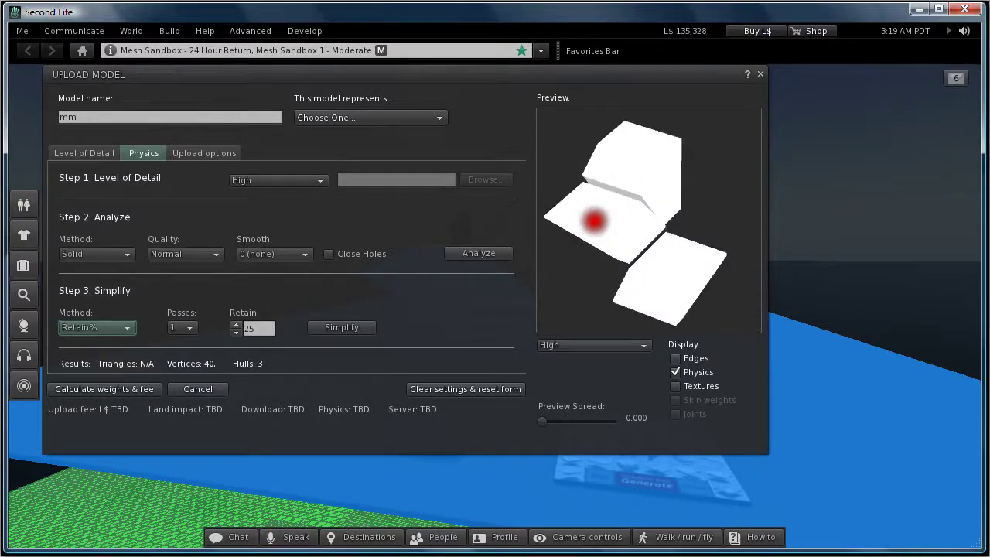
pyautogui.click(100, 389)
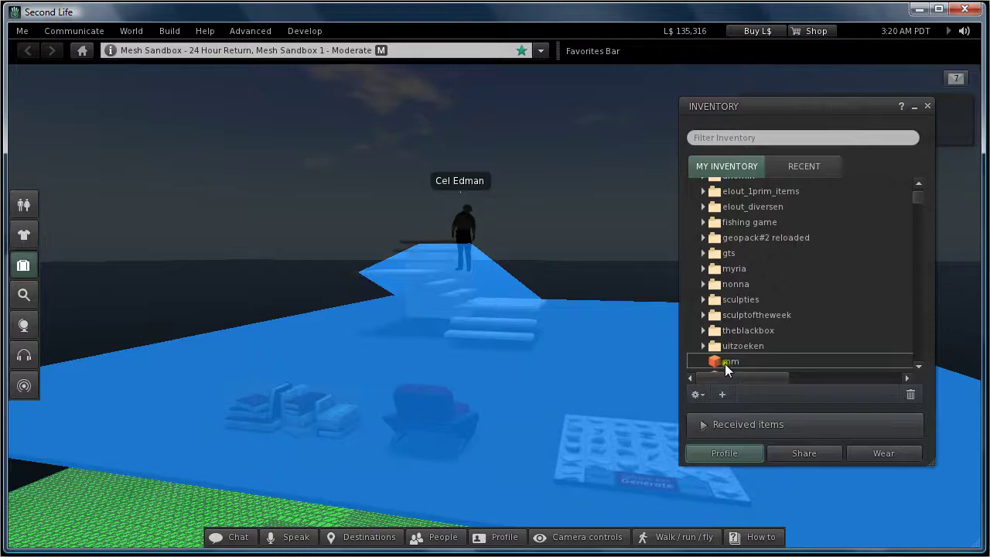
# Place the uploaded mm staircase on the platform from the inventory and move it beside the first staircase
pyautogui.moveTo(725, 364); pyautogui.dragTo(643, 360)
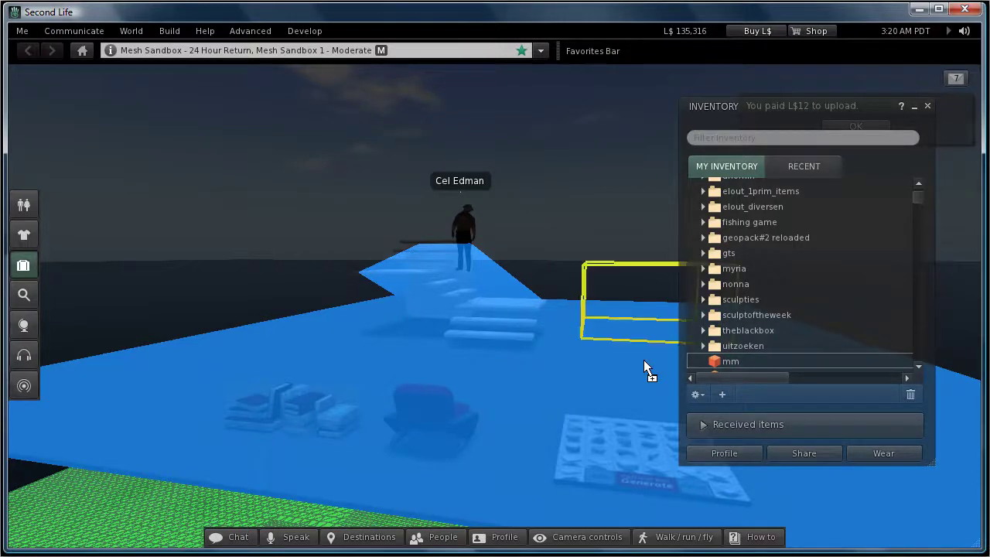
pyautogui.keyDown('ctrl'); pyautogui.keyDown('alt'); pyautogui.moveTo(652, 308); pyautogui.dragTo(471, 286); pyautogui.keyUp('alt'); pyautogui.keyUp('ctrl')
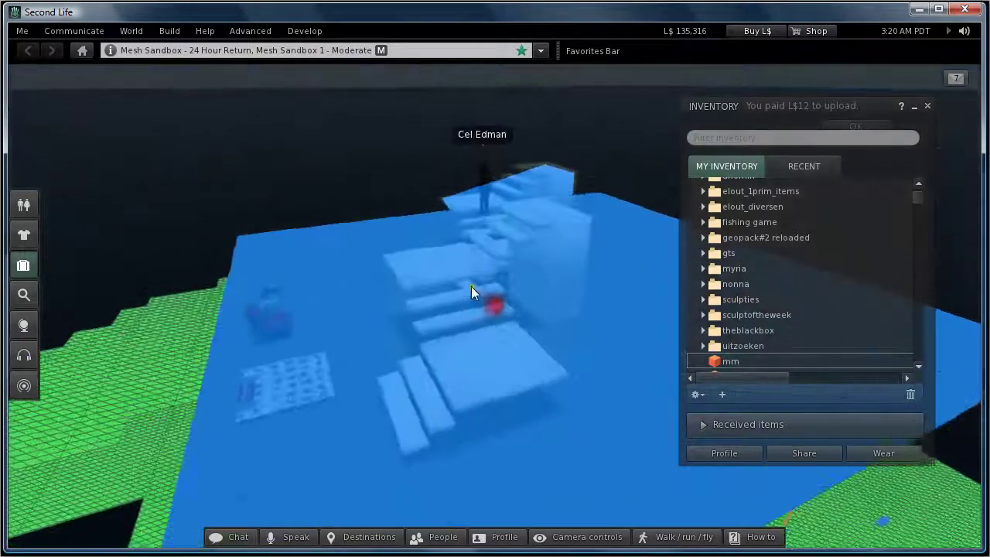
pyautogui.rightClick(457, 267)
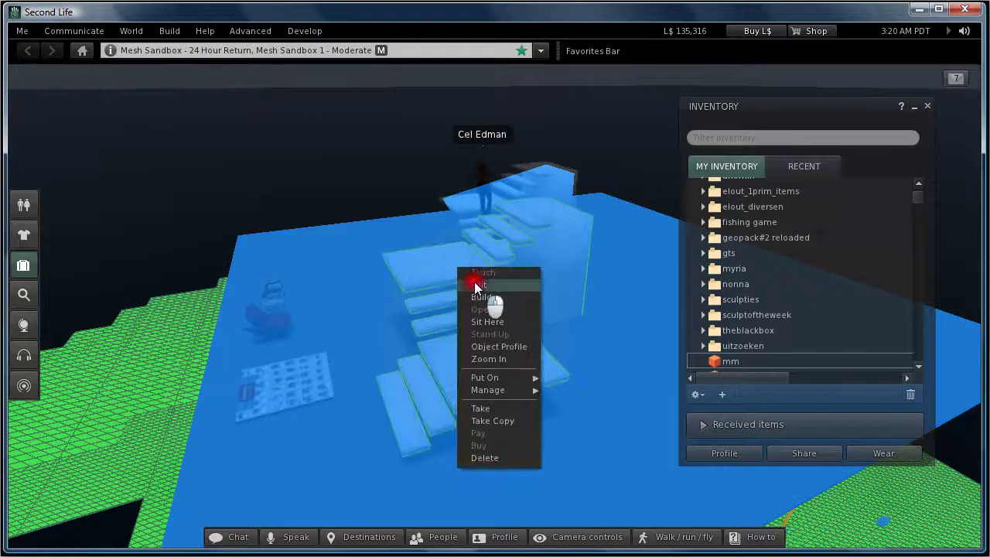
pyautogui.click(474, 281)
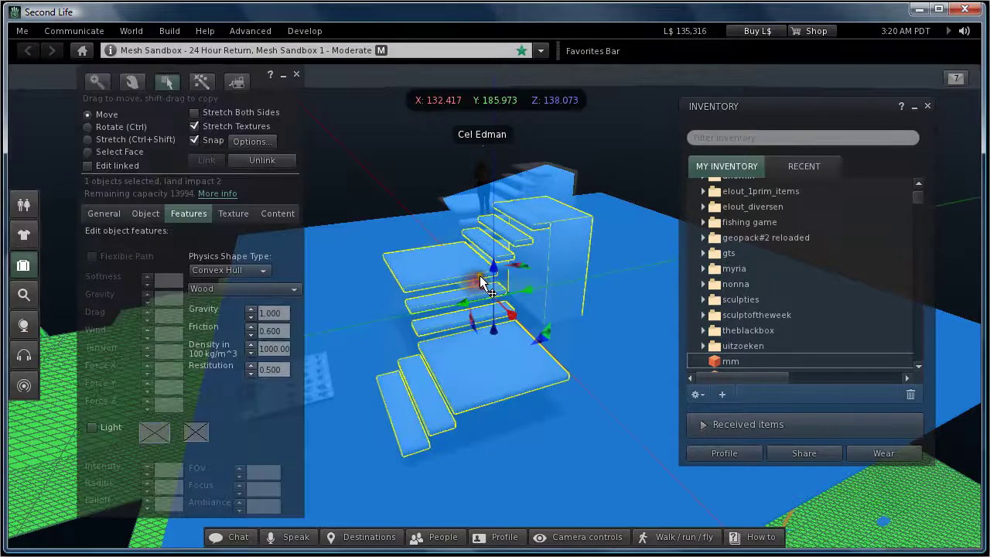
pyautogui.moveTo(480, 284); pyautogui.dragTo(583, 288)
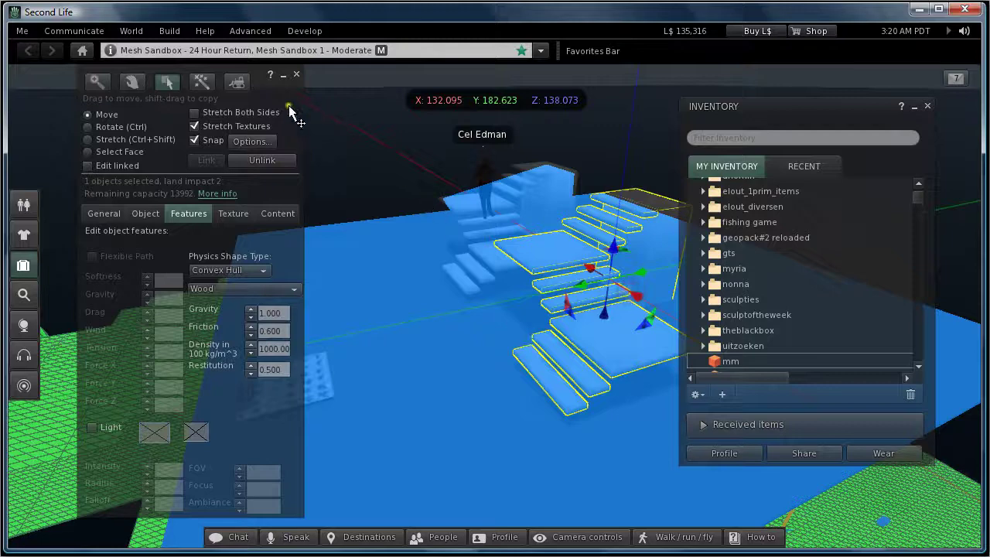
pyautogui.click(296, 74)
# Turn the avatar and walk it over to the newly placed staircase
pyautogui.press('Right')
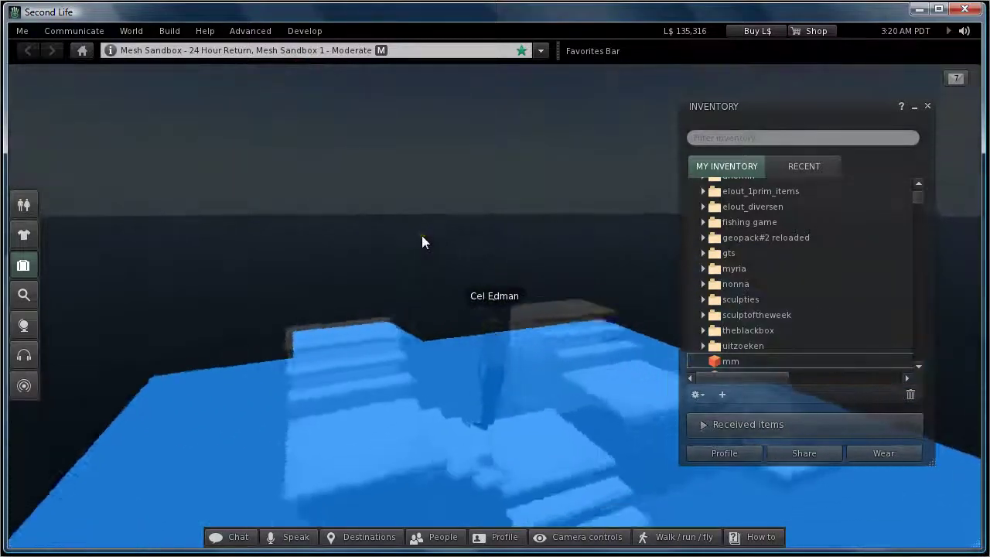
pyautogui.press('Right')
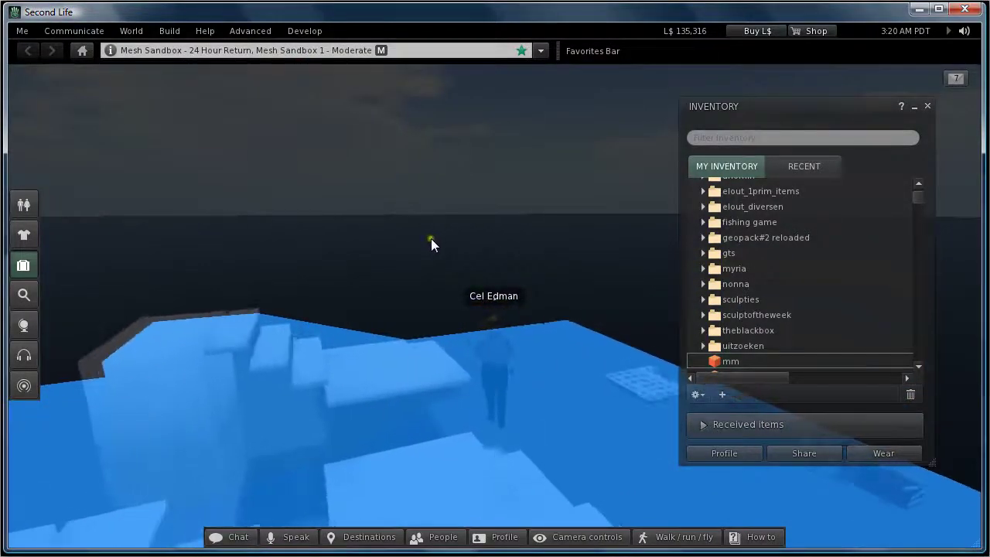
pyautogui.press('Right')
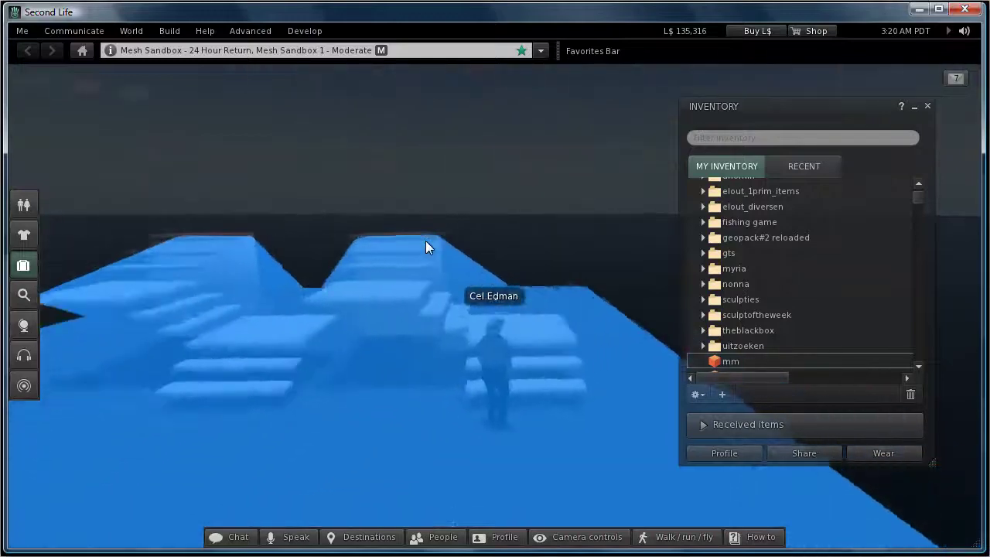
pyautogui.press('Up')
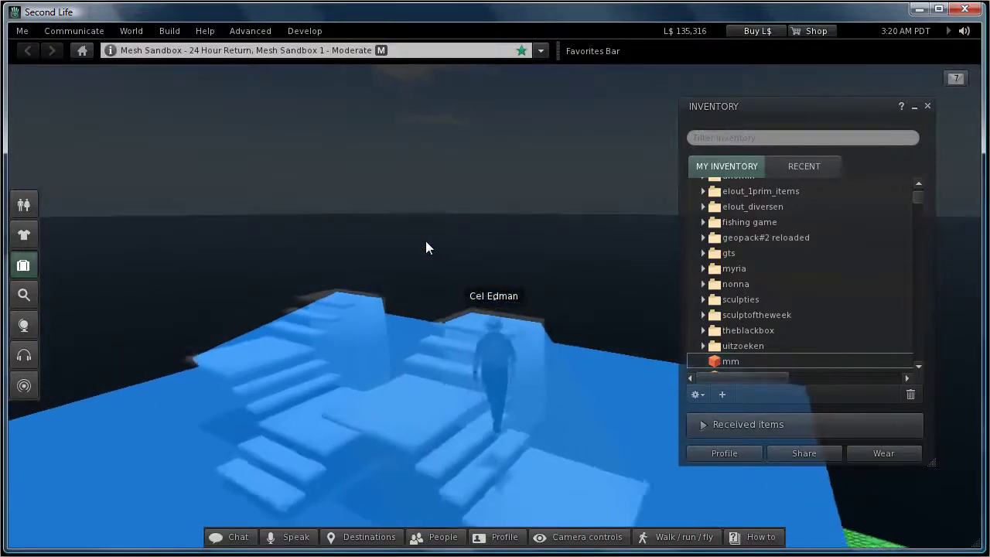
# Change the new staircase's Physics Shape Type to Prim and close the object editor
pyautogui.keyDown('alt'); pyautogui.moveTo(518, 422); pyautogui.dragTo(494, 305); pyautogui.keyUp('alt')
pyautogui.keyDown('alt'); pyautogui.moveTo(422, 305); pyautogui.dragTo(484, 311); pyautogui.keyUp('alt')
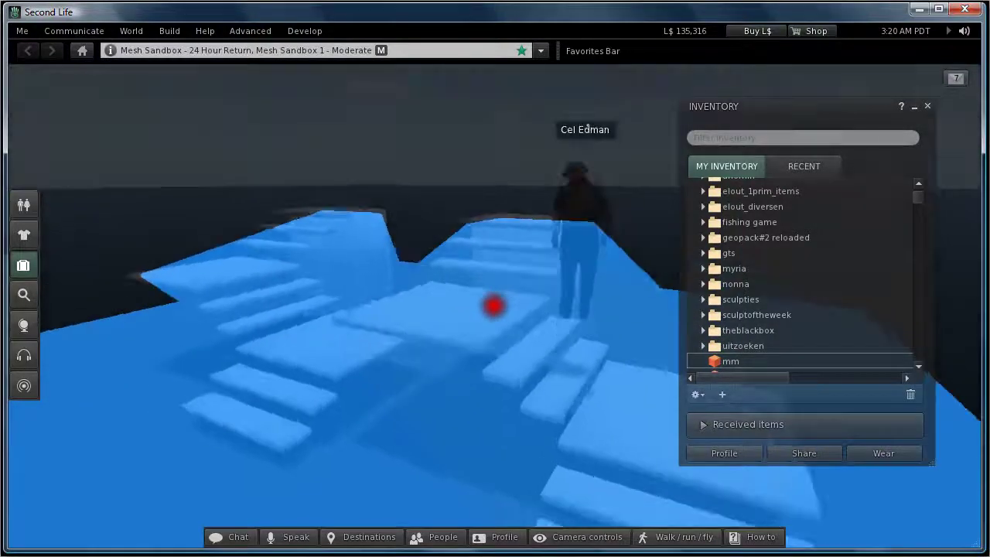
pyautogui.rightClick(485, 310)
pyautogui.click(507, 331)
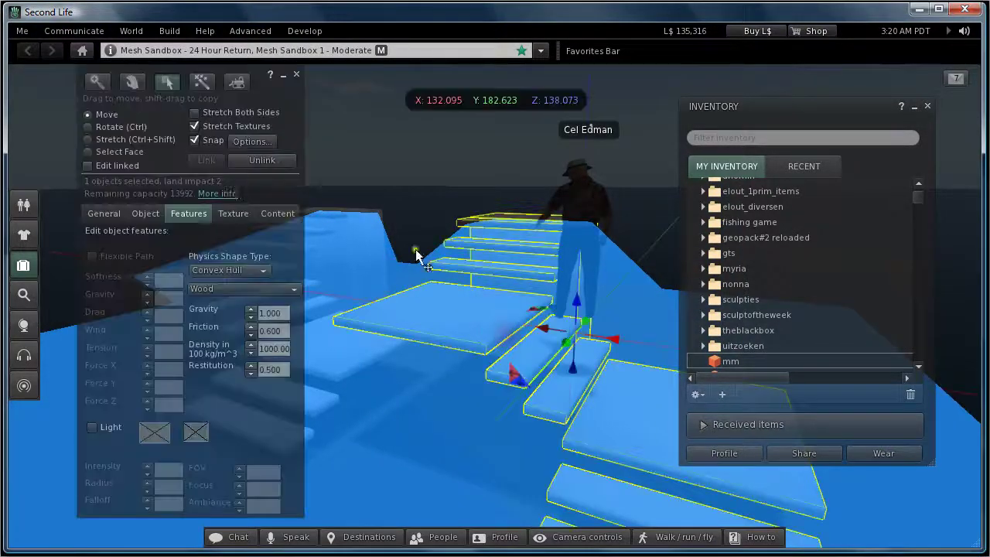
pyautogui.click(243, 267)
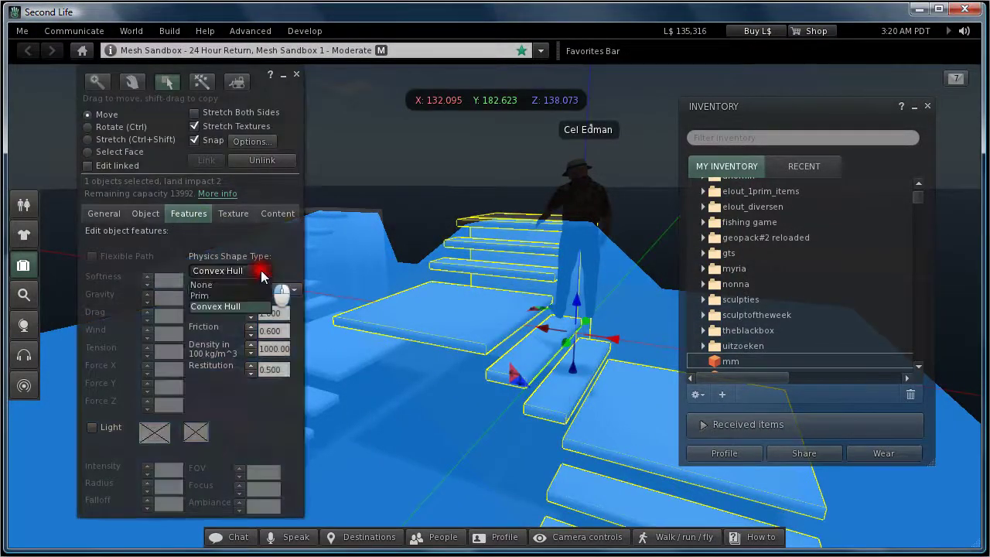
pyautogui.click(206, 296)
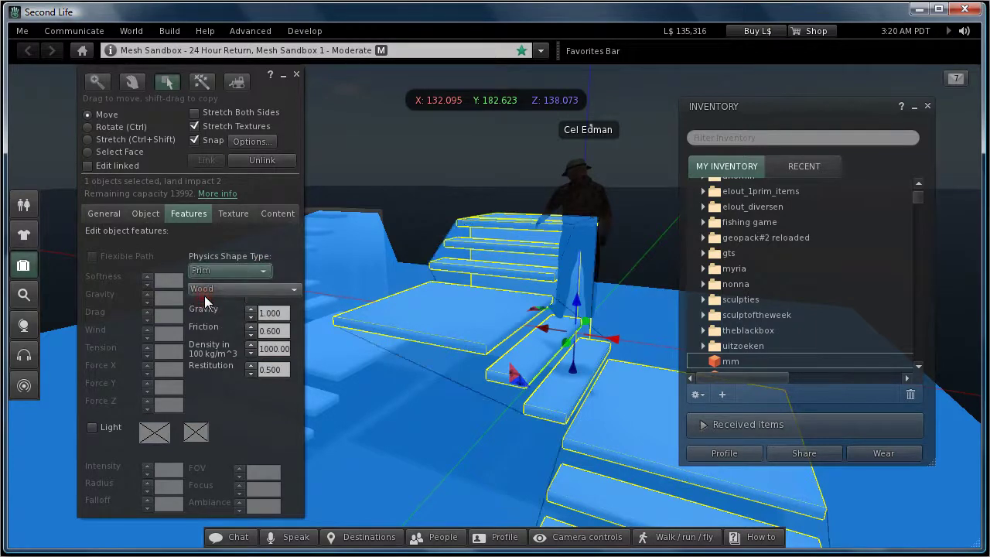
pyautogui.click(298, 75)
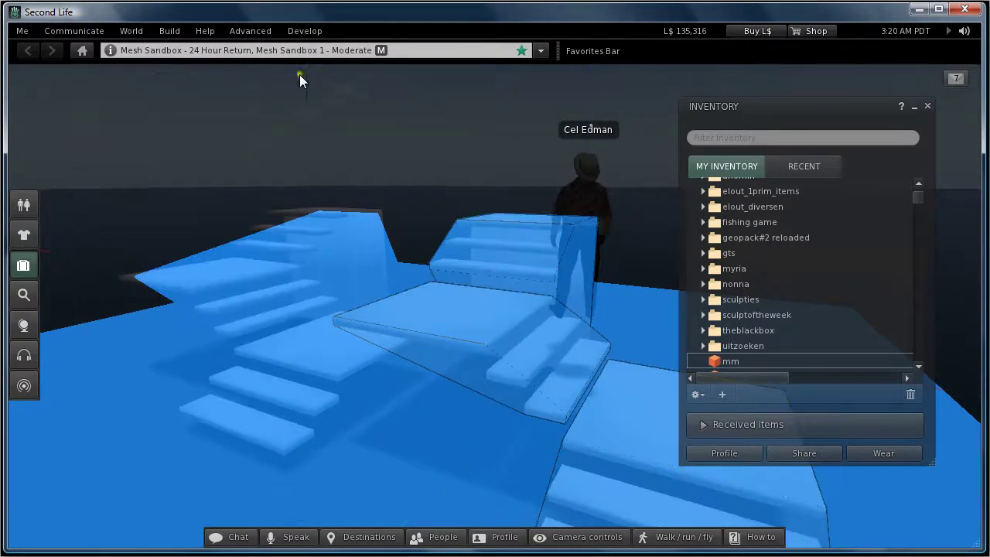
# Back the avatar away from the staircase, then close the inventory and turn off the physics shapes display
pyautogui.press('Down')
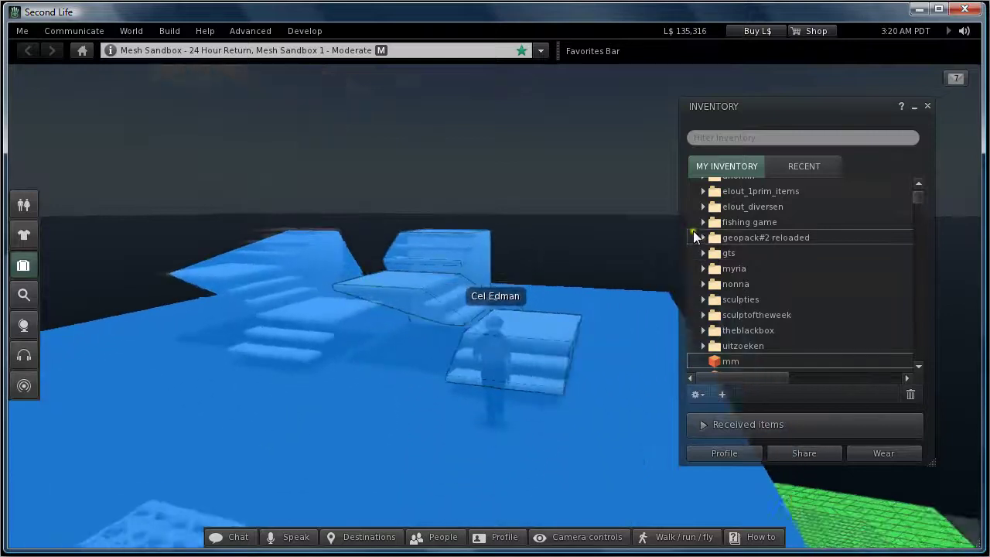
pyautogui.click(928, 106)
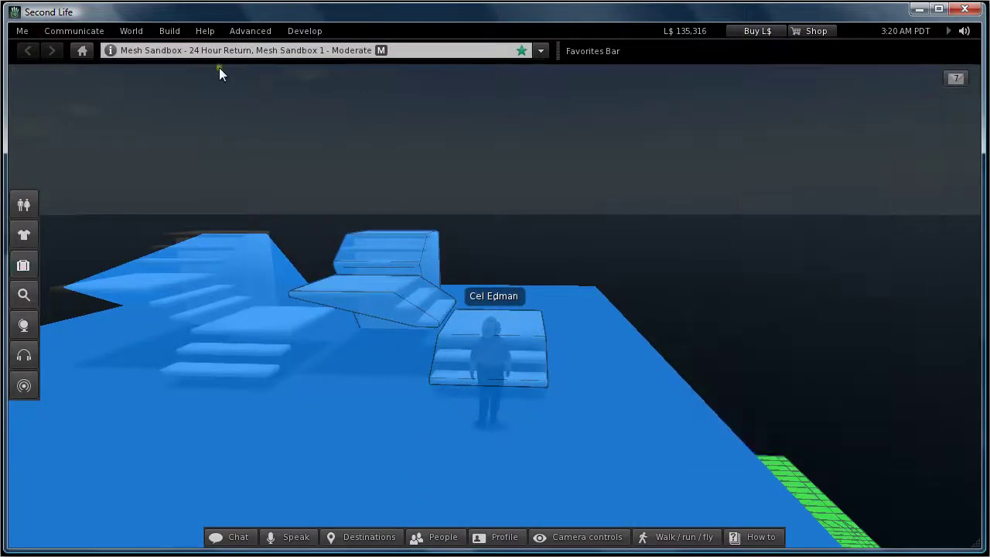
pyautogui.click(244, 29)
pyautogui.moveTo(310, 31)
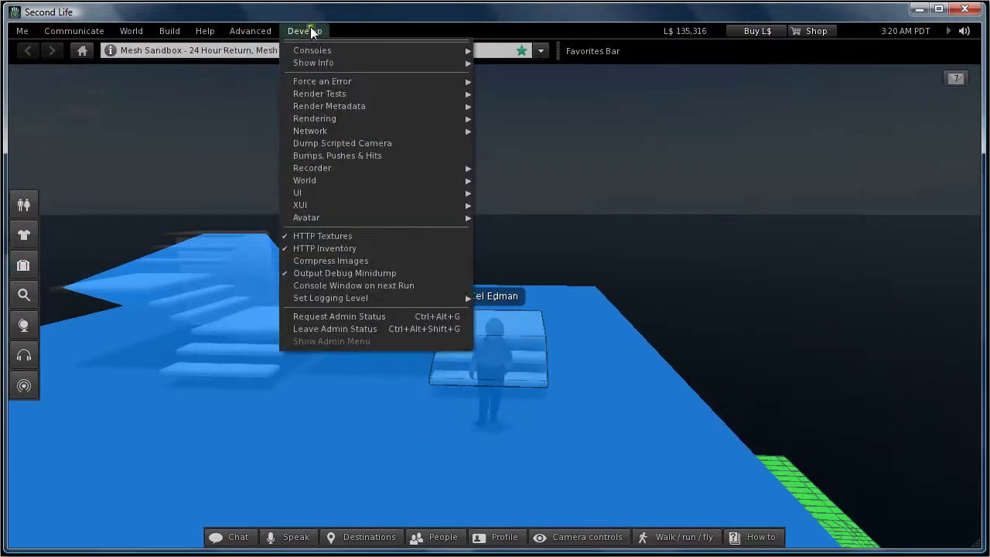
pyautogui.moveTo(347, 96)
pyautogui.click(507, 156)
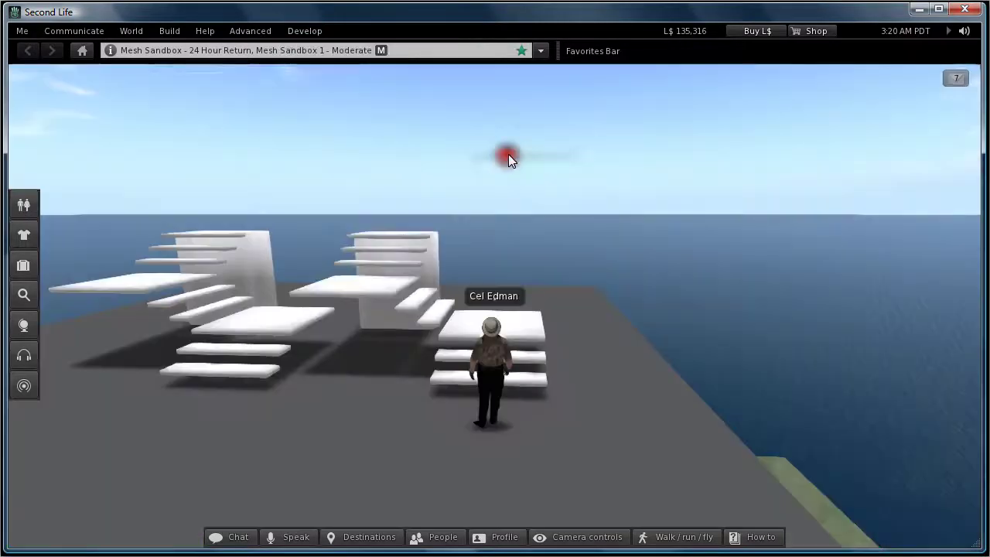
# Walk the avatar up the new staircase to its top and turn it around there
pyautogui.press('Up')
pyautogui.press('Left')
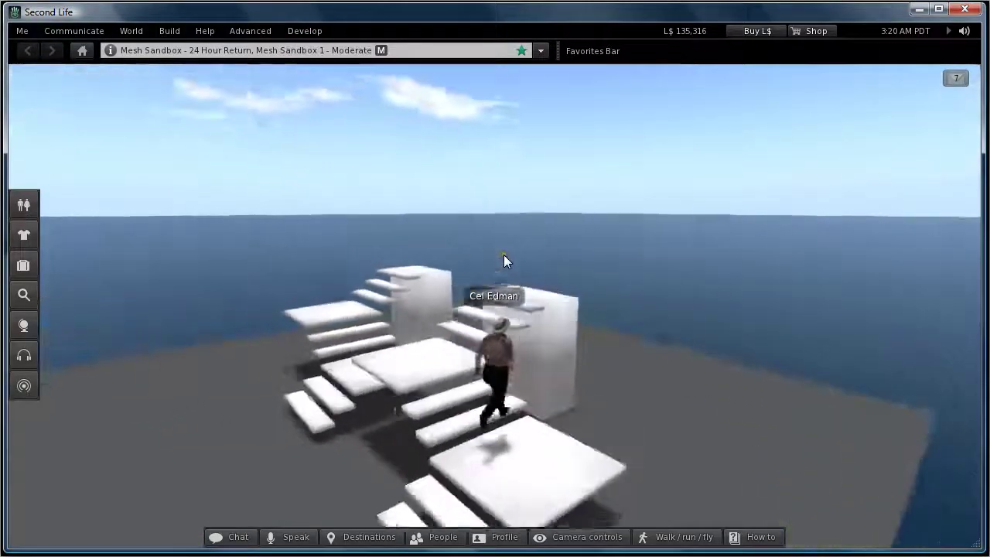
pyautogui.press('Right')
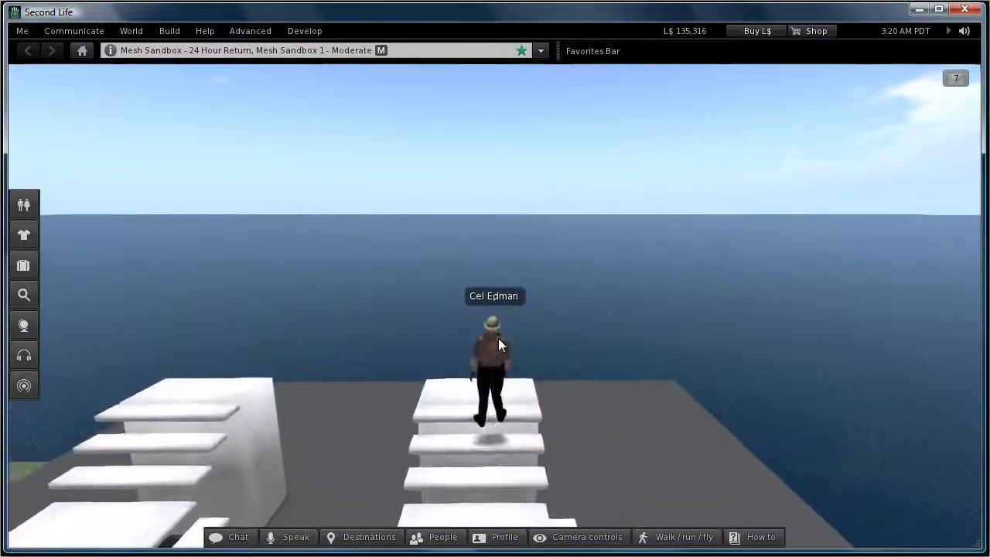
pyautogui.press('Right')
pyautogui.press('Left')
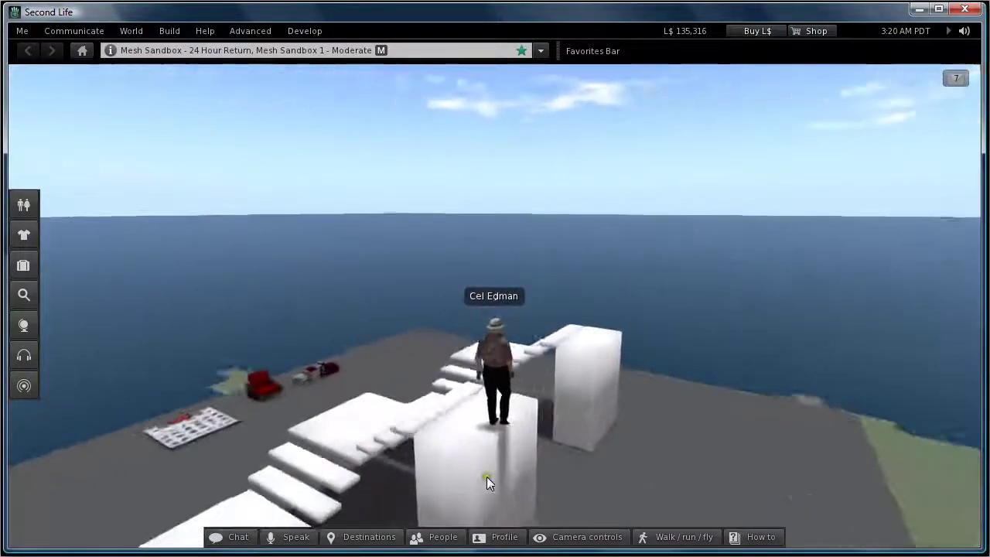
# Inspect the new staircase's land impact and physics features in the object editor, close it, and view both staircases with the surrounding objects
pyautogui.moveTo(421, 422)
pyautogui.keyDown('alt'); pyautogui.mouseDown()
pyautogui.moveTo(499, 300)
pyautogui.moveTo(524, 300)
pyautogui.moveTo(492, 305)
pyautogui.moveTo(546, 330)
pyautogui.moveTo(504, 273)
pyautogui.mouseUp(); pyautogui.keyUp('alt')
pyautogui.rightClick(518, 301)
pyautogui.click(551, 314)
pyautogui.click(537, 284)
pyautogui.keyDown('alt'); pyautogui.moveTo(457, 370); pyautogui.dragTo(495, 307); pyautogui.keyUp('alt')
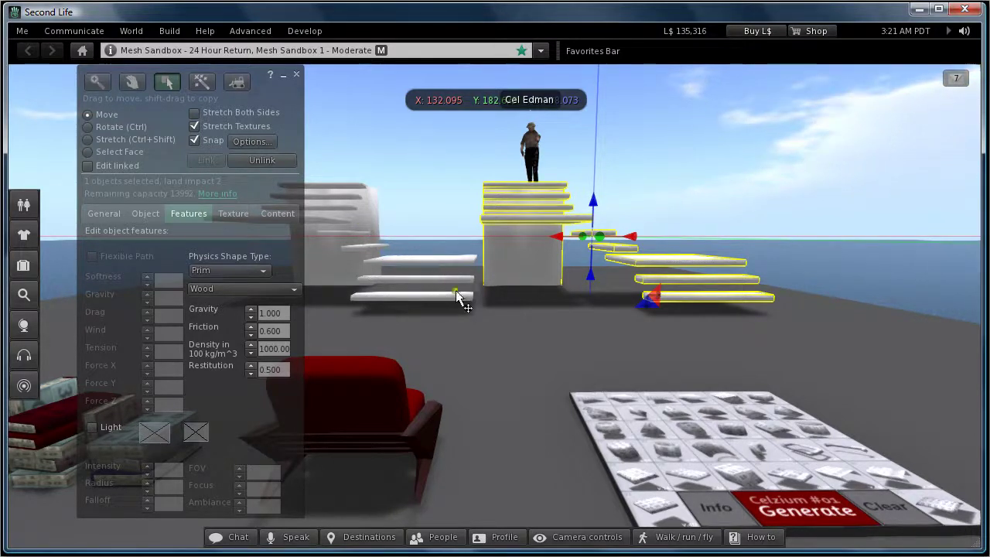
pyautogui.keyDown('alt'); pyautogui.moveTo(518, 263); pyautogui.dragTo(474, 307); pyautogui.keyUp('alt')
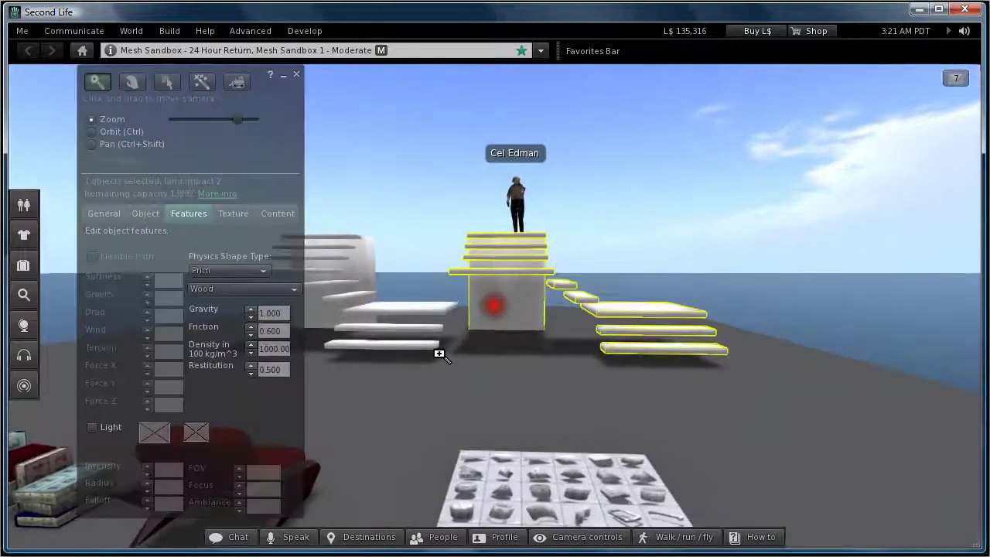
pyautogui.keyDown('alt'); pyautogui.moveTo(439, 354); pyautogui.dragTo(490, 307); pyautogui.keyUp('alt')
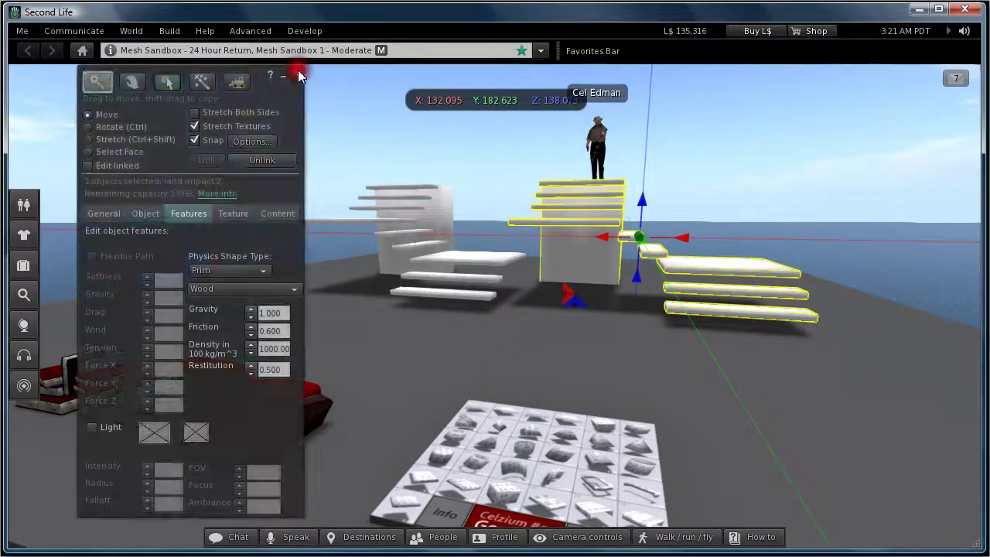
pyautogui.click(298, 73)
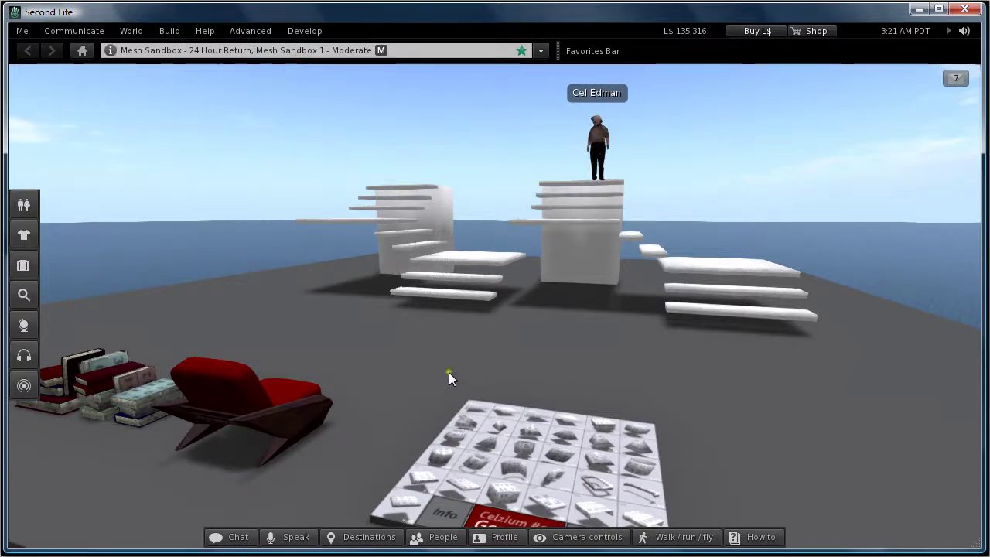
pyautogui.keyDown('alt'); pyautogui.moveTo(449, 372); pyautogui.dragTo(494, 306); pyautogui.keyUp('alt')
pyautogui.keyDown('alt'); pyautogui.moveTo(435, 298); pyautogui.dragTo(494, 306); pyautogui.keyUp('alt')
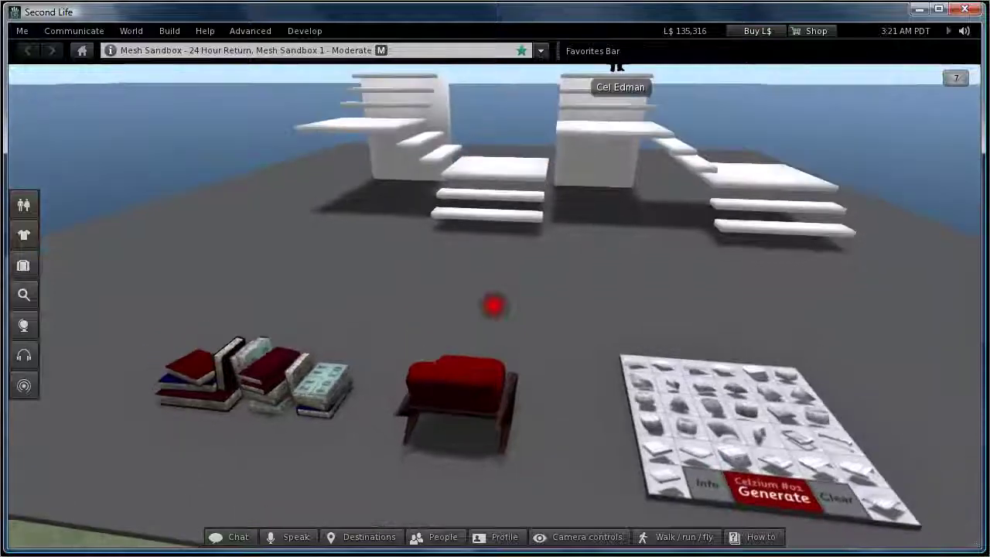